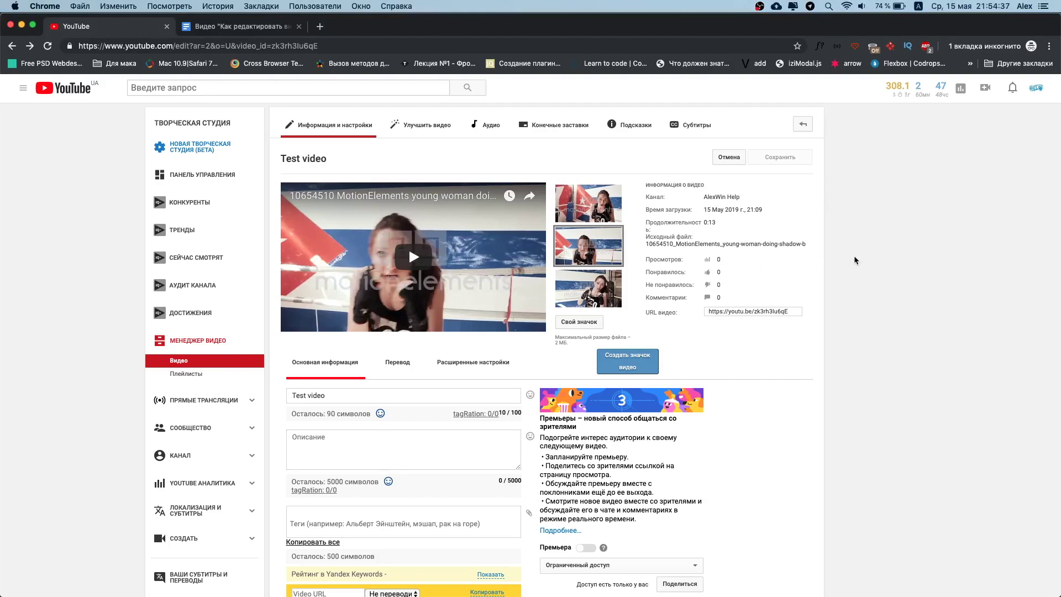
Open the enhancement editor for the Test video and pause the preview
{"action": "left_click", "coordinate": [423, 131]}
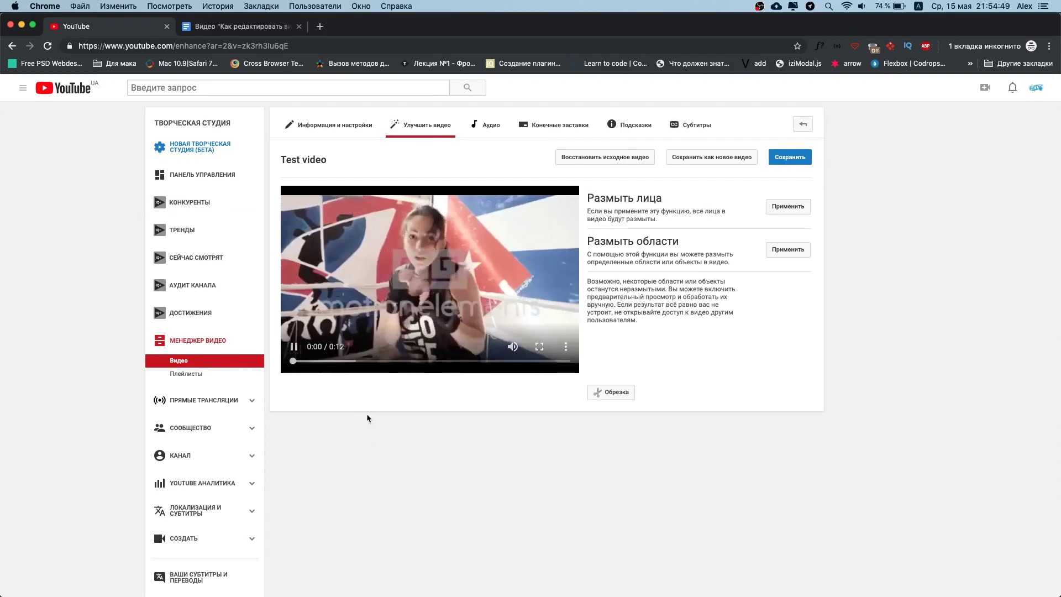
{"action": "left_click", "coordinate": [294, 347]}
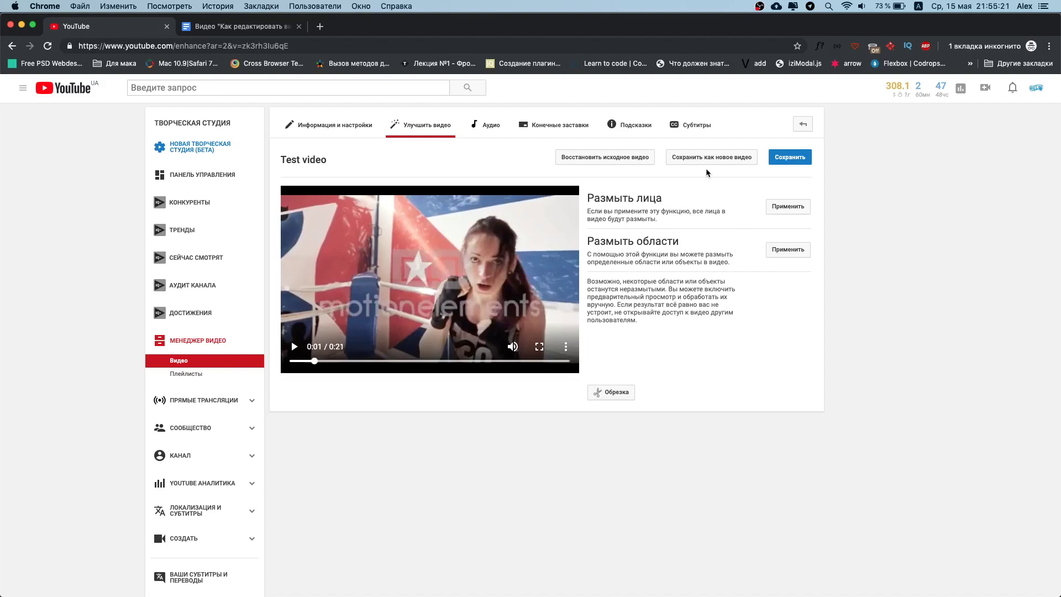
Try blurring the detected woman's face, then deselect it and discard the face blur
{"action": "left_click", "coordinate": [779, 210]}
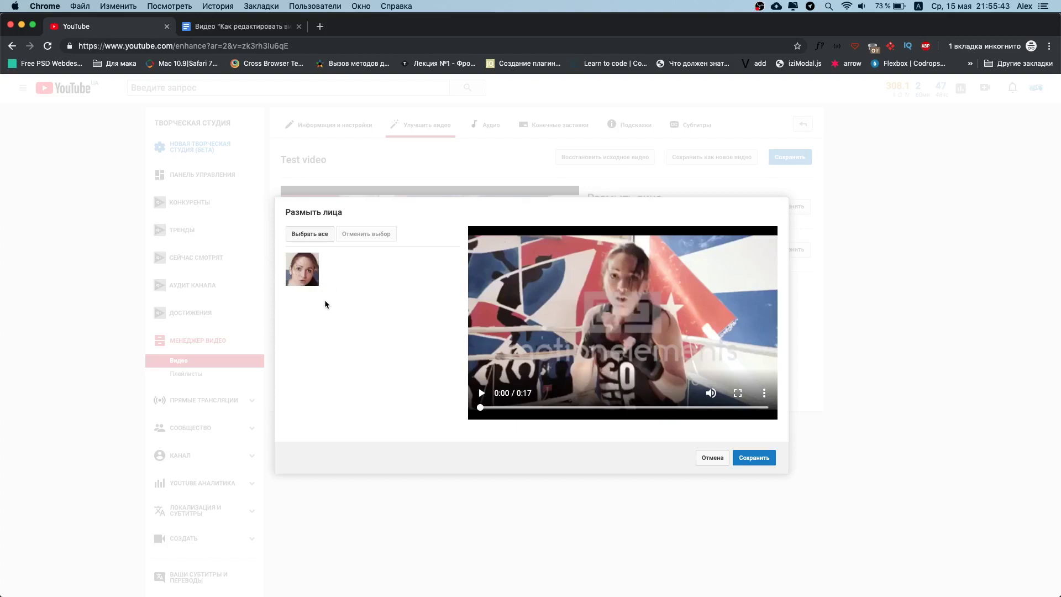
{"action": "left_click", "coordinate": [297, 277]}
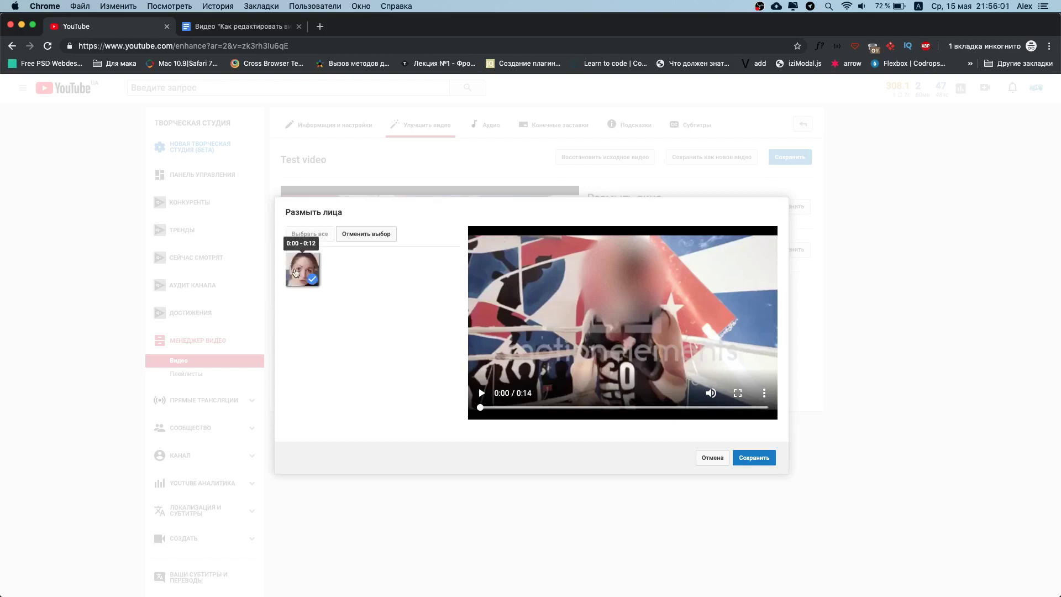
{"action": "left_click", "coordinate": [302, 271]}
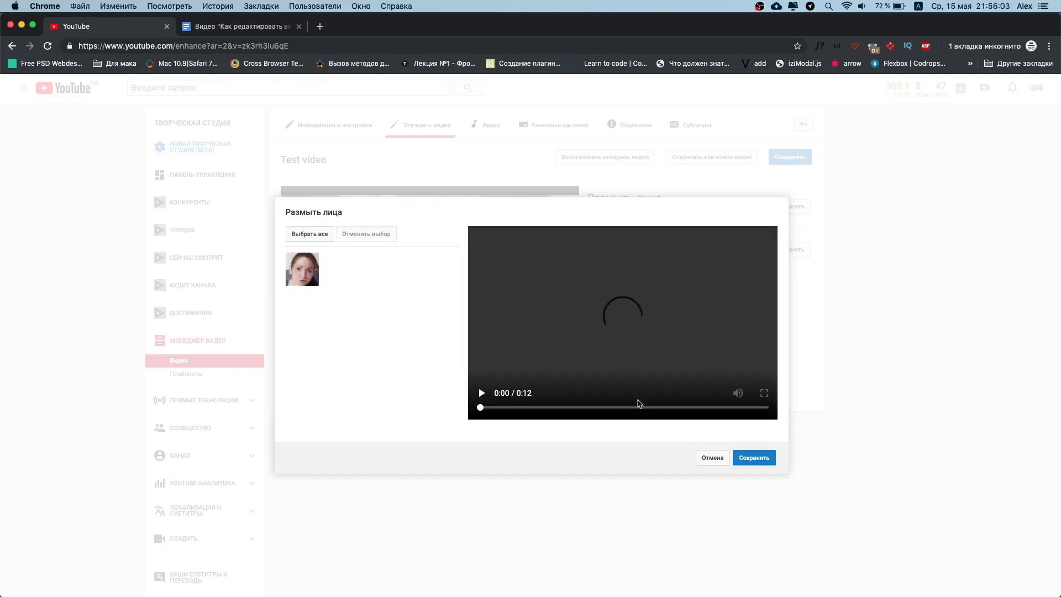
{"action": "left_click", "coordinate": [713, 458]}
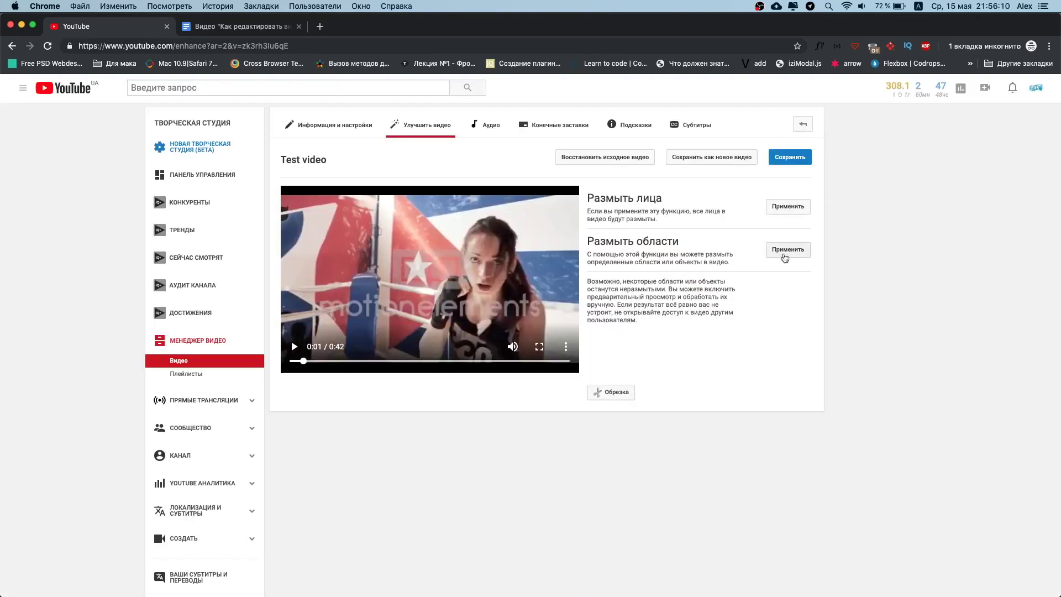
Start a custom area blur, place a trial blur region on the paused video and delete it
{"action": "left_click", "coordinate": [785, 255]}
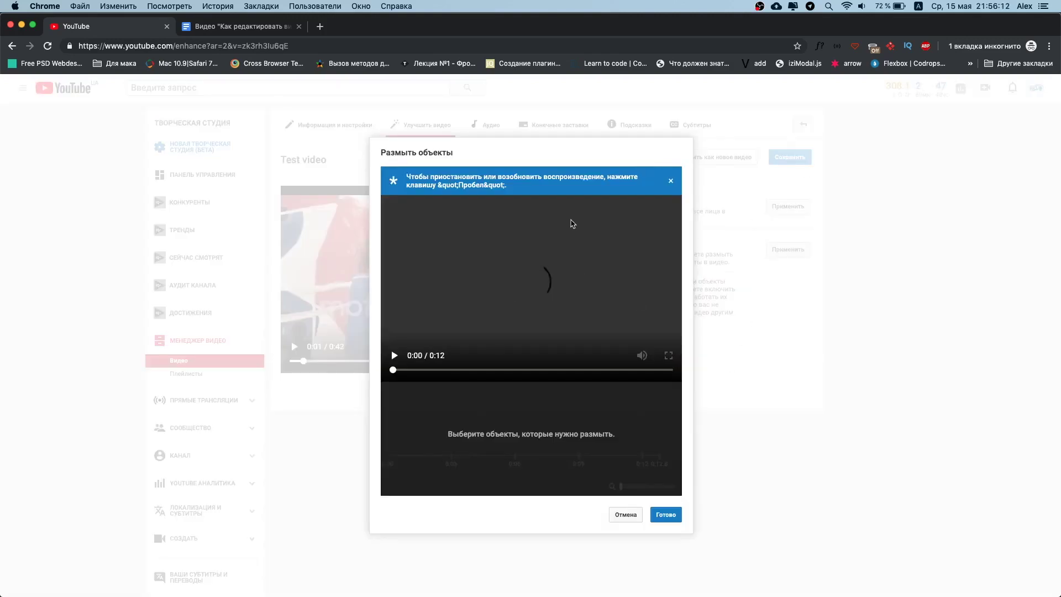
{"action": "left_click", "coordinate": [672, 182]}
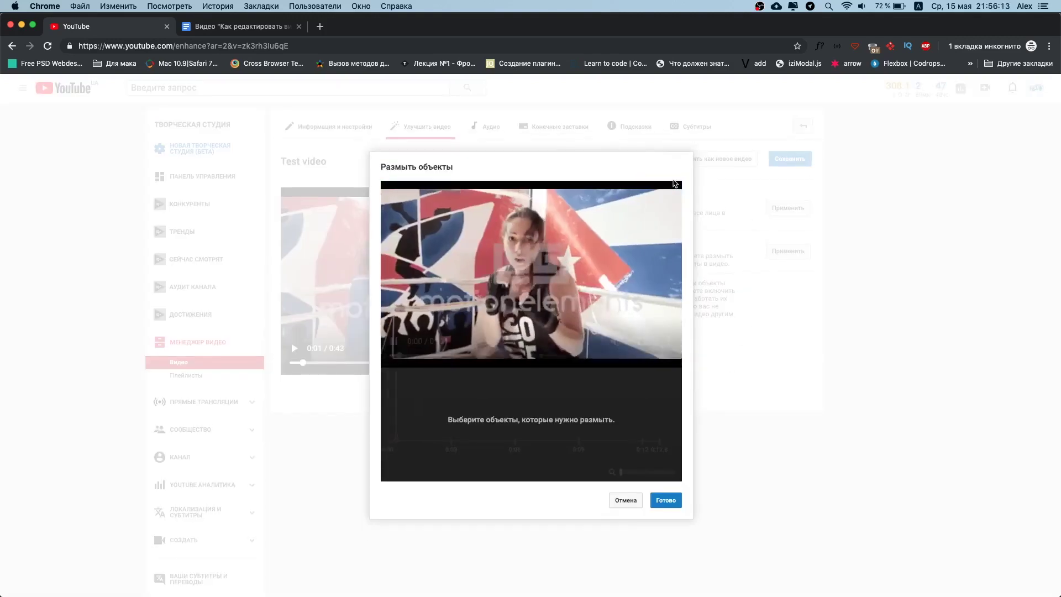
{"action": "left_click", "coordinate": [485, 262]}
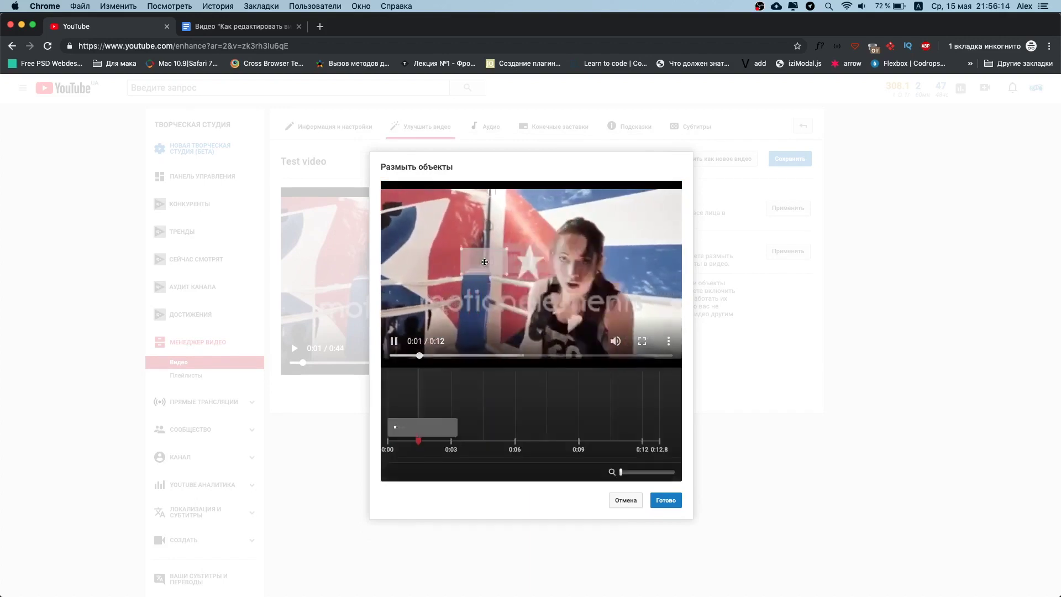
{"action": "left_click", "coordinate": [394, 342]}
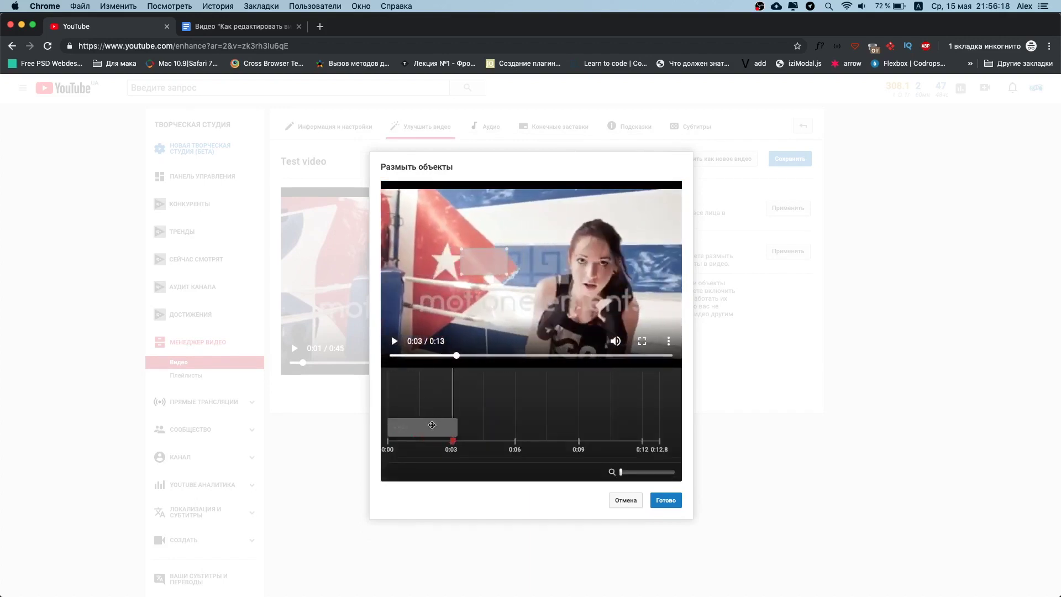
{"action": "left_click_drag", "start_coordinate": [432, 424], "coordinate": [468, 427]}
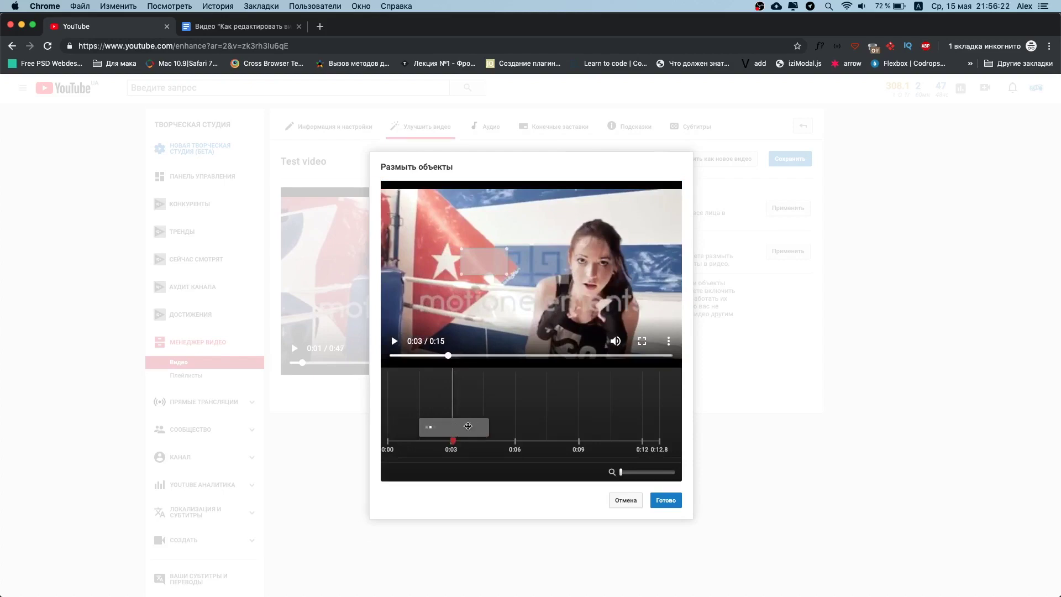
{"action": "key", "text": "Delete"}
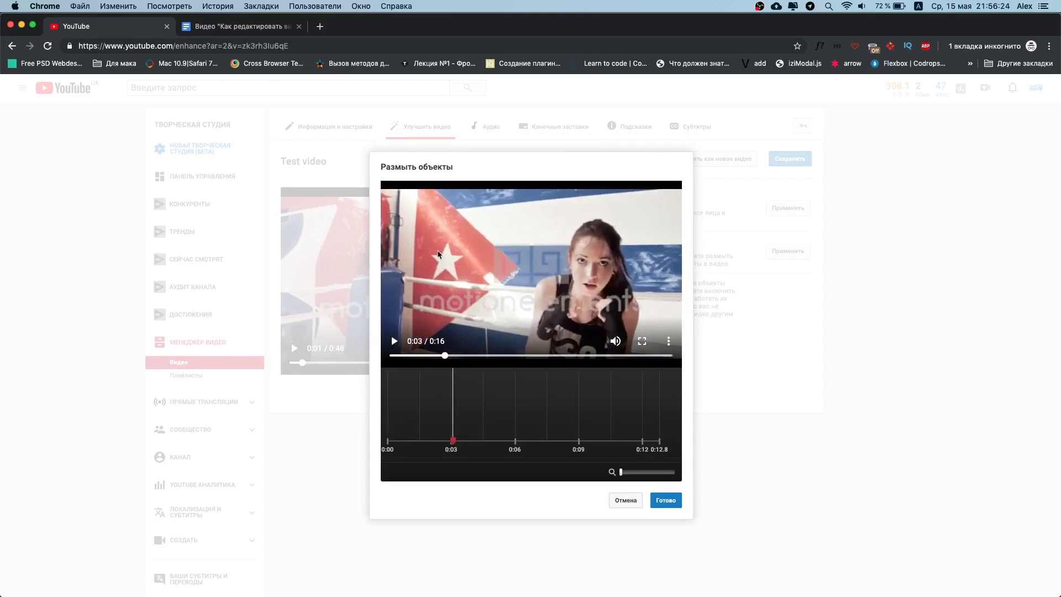
Draw a blur area over the white star and limit it to about 0:03–0:06 on the timeline
{"action": "left_click_drag", "start_coordinate": [428, 239], "coordinate": [466, 283]}
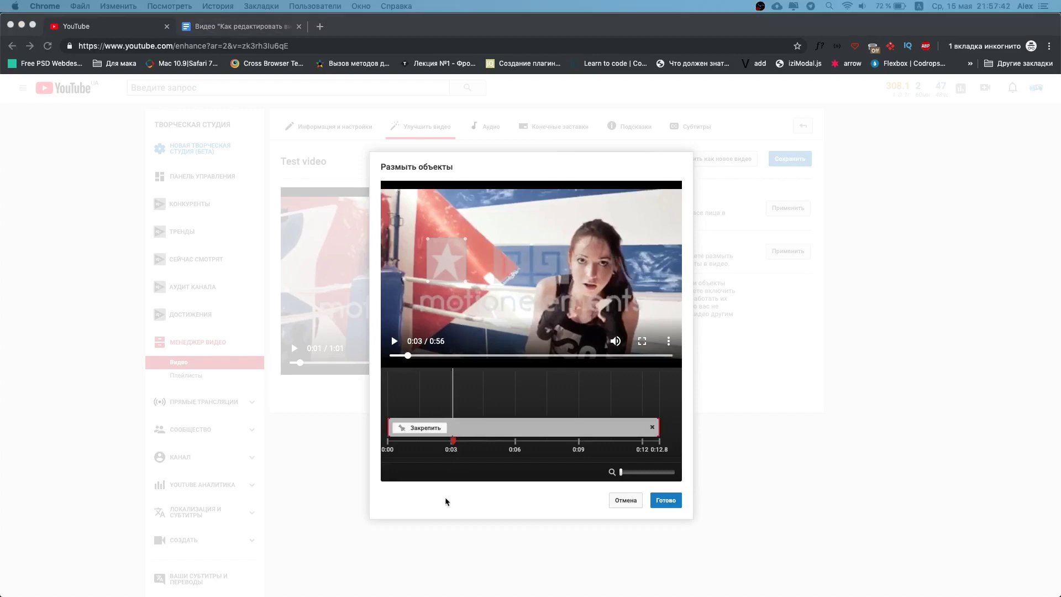
{"action": "left_click", "coordinate": [448, 502]}
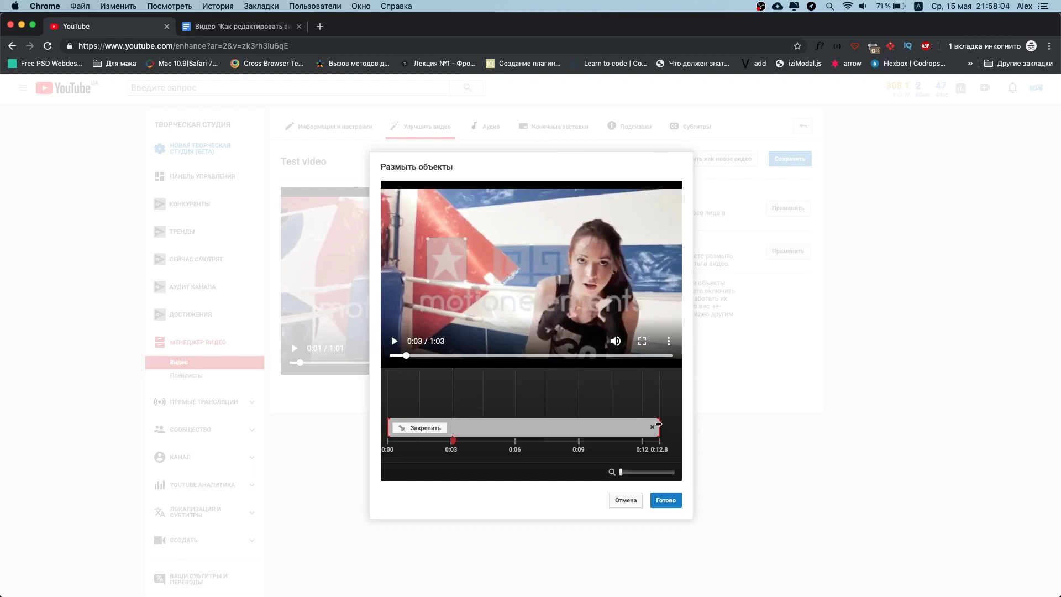
{"action": "left_click_drag", "start_coordinate": [659, 424], "coordinate": [514, 444]}
{"action": "left_click_drag", "start_coordinate": [389, 423], "coordinate": [454, 418]}
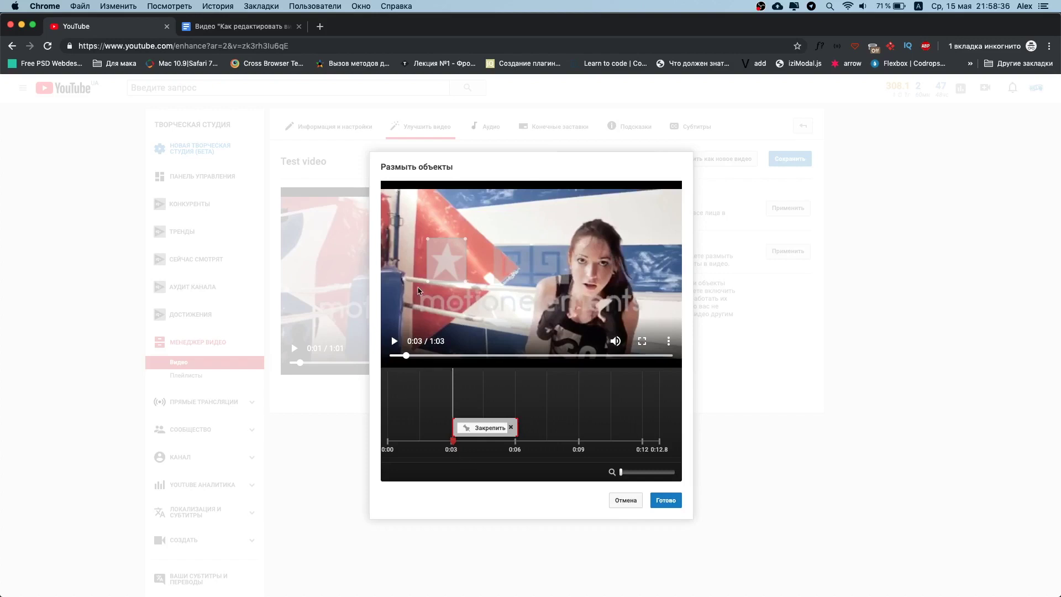
Try a second blur area over the watermark logo, delete it and reselect the star's blur
{"action": "mouse_move", "coordinate": [510, 245]}
{"action": "left_mouse_down"}
{"action": "mouse_move", "coordinate": [543, 296]}
{"action": "mouse_move", "coordinate": [558, 296]}
{"action": "left_mouse_up"}
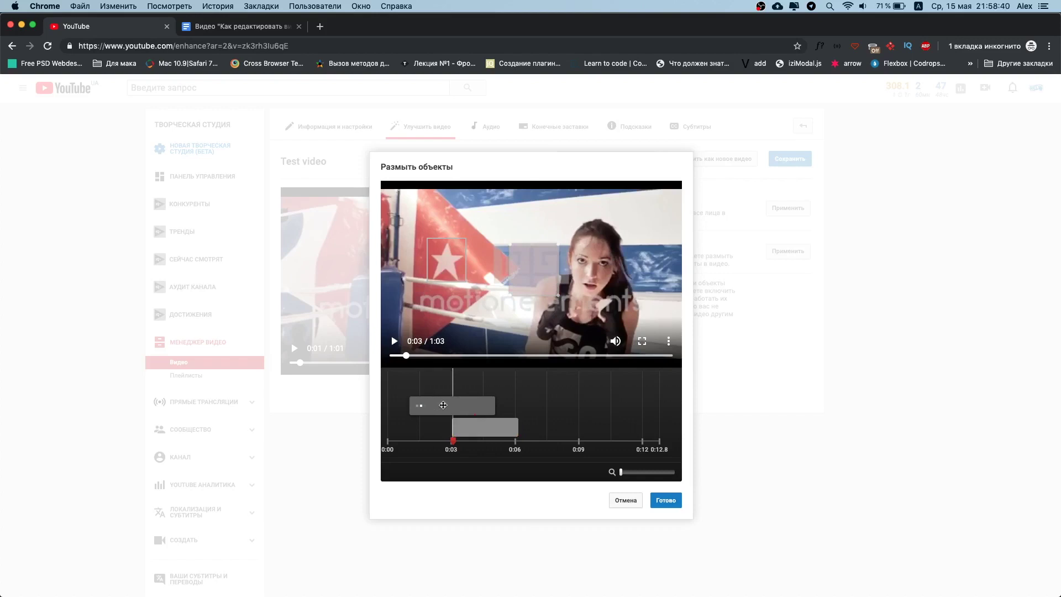
{"action": "key", "text": "Delete"}
{"action": "left_click", "coordinate": [485, 431]}
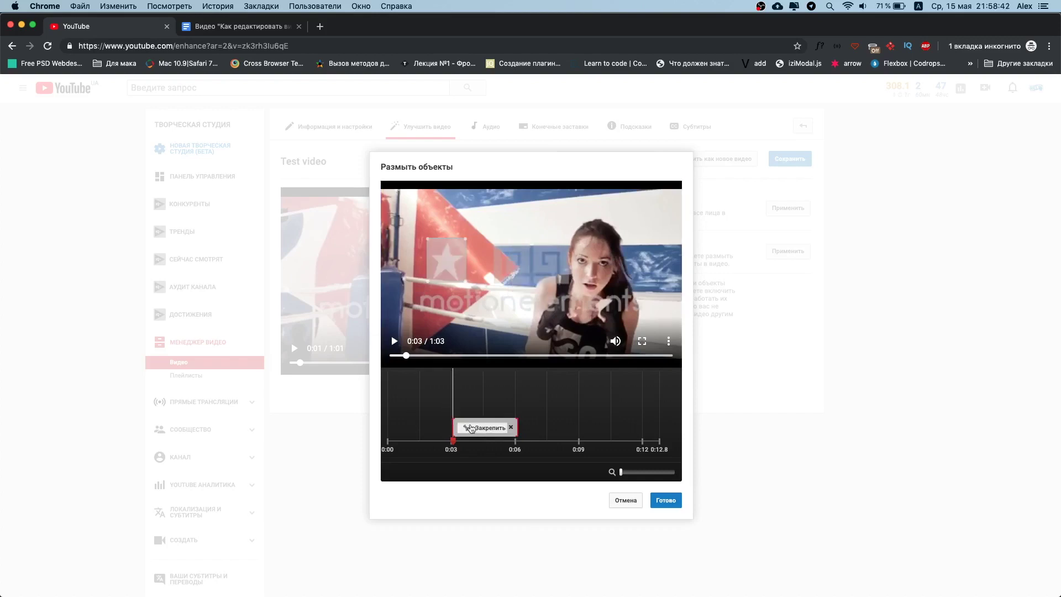
Fix the star's blur area in place, pause the preview playback and release the area again
{"action": "left_click", "coordinate": [475, 429]}
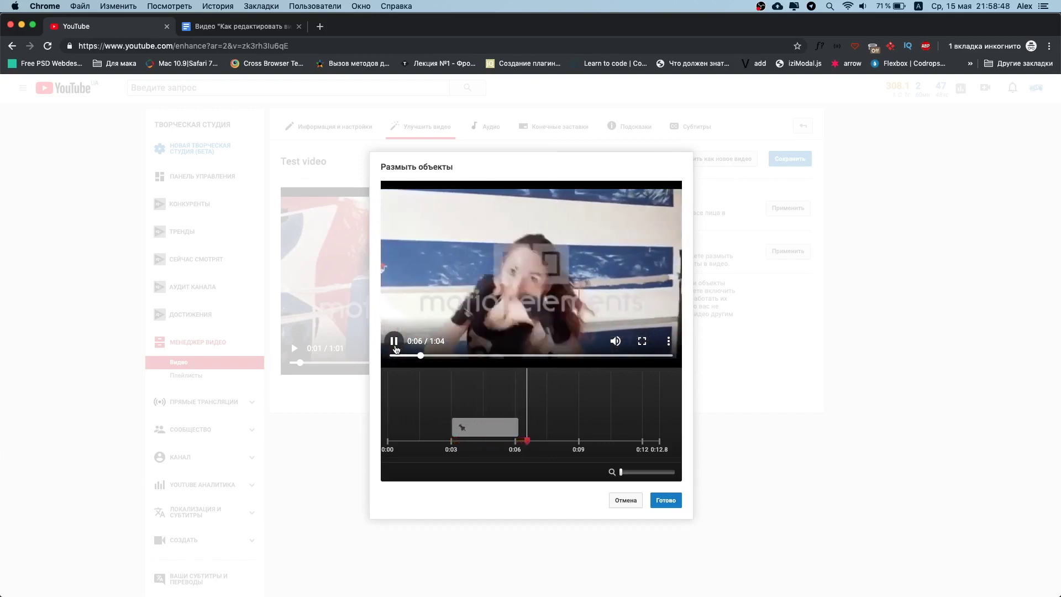
{"action": "left_click", "coordinate": [394, 342]}
{"action": "left_click", "coordinate": [464, 430]}
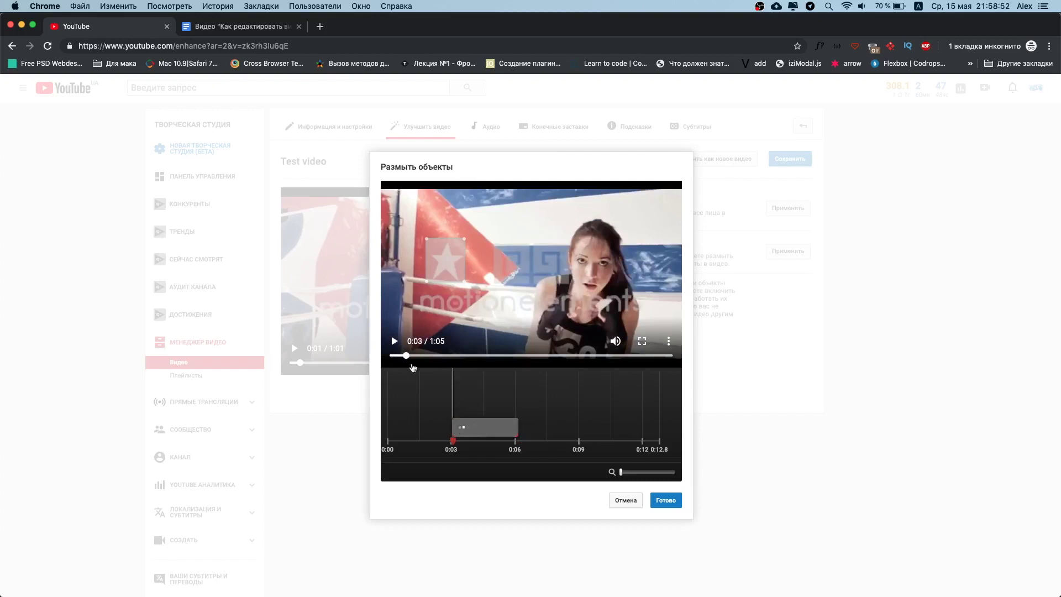
Preview the video with the star's blur, pause at 0:12 and discard the area blurring
{"action": "left_click", "coordinate": [394, 341]}
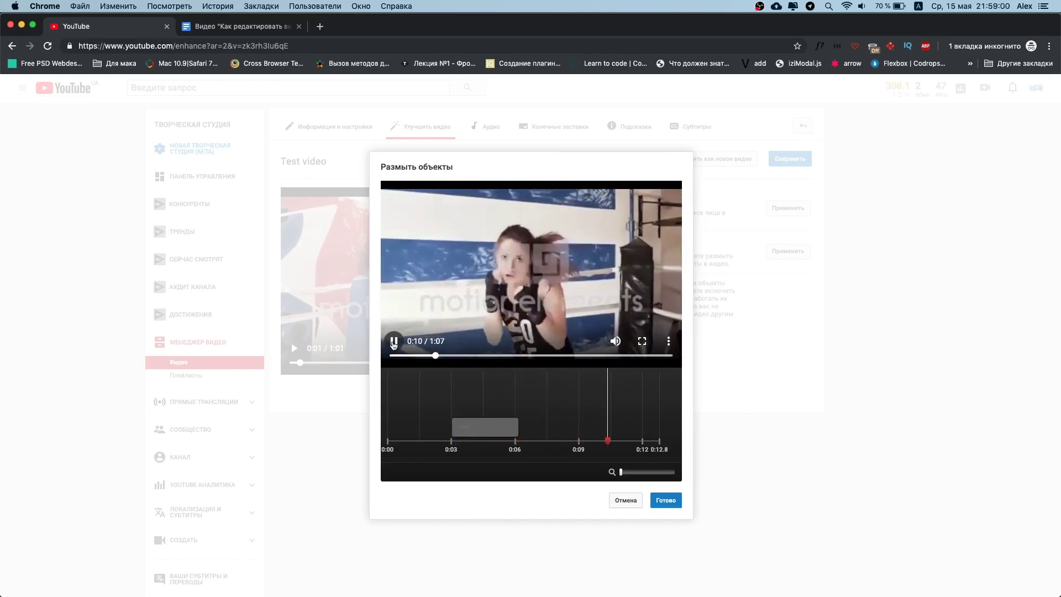
{"action": "left_click", "coordinate": [394, 341]}
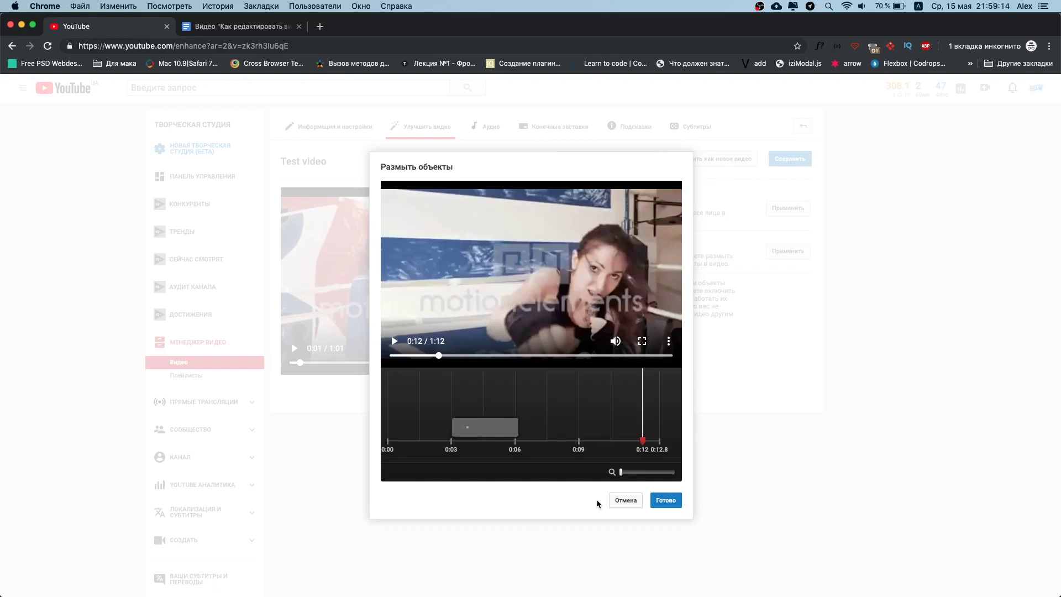
{"action": "left_click", "coordinate": [628, 505]}
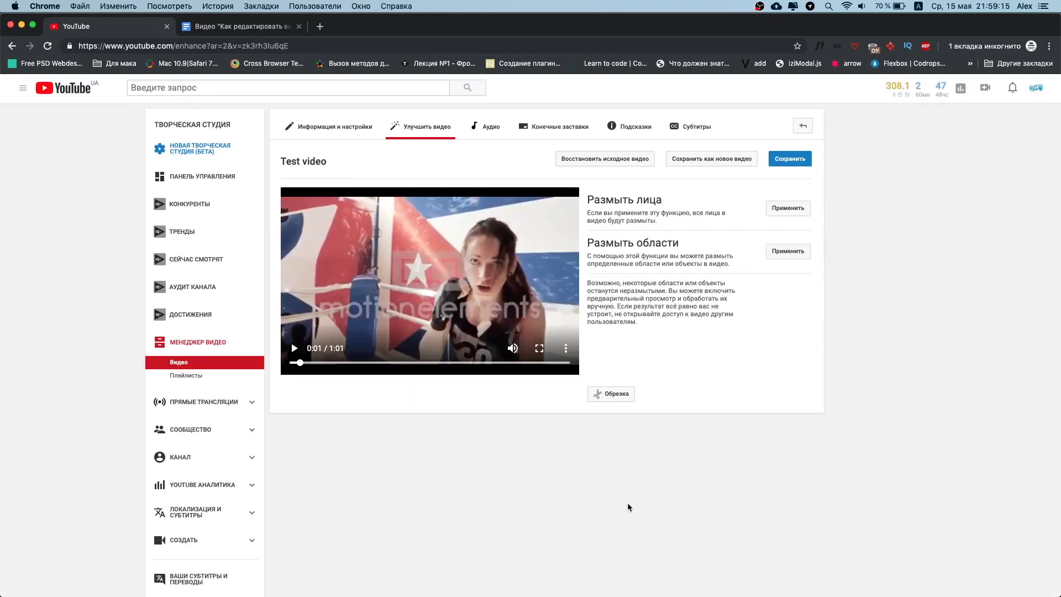
Start trimming the video and split it at 0:04.0
{"action": "left_click", "coordinate": [596, 397]}
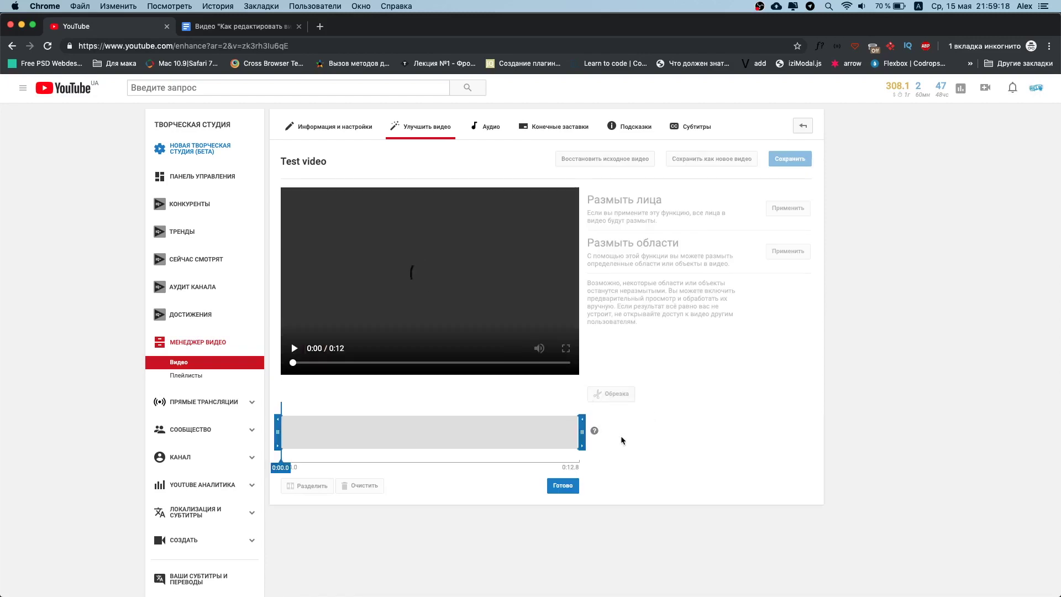
{"action": "left_click", "coordinate": [366, 293]}
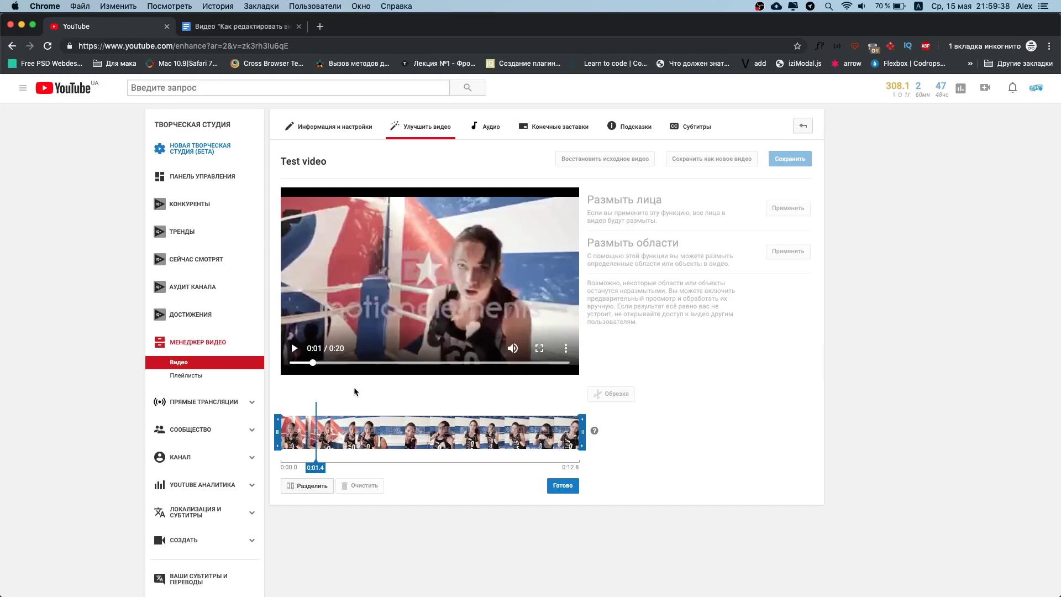
{"action": "left_click", "coordinate": [339, 430]}
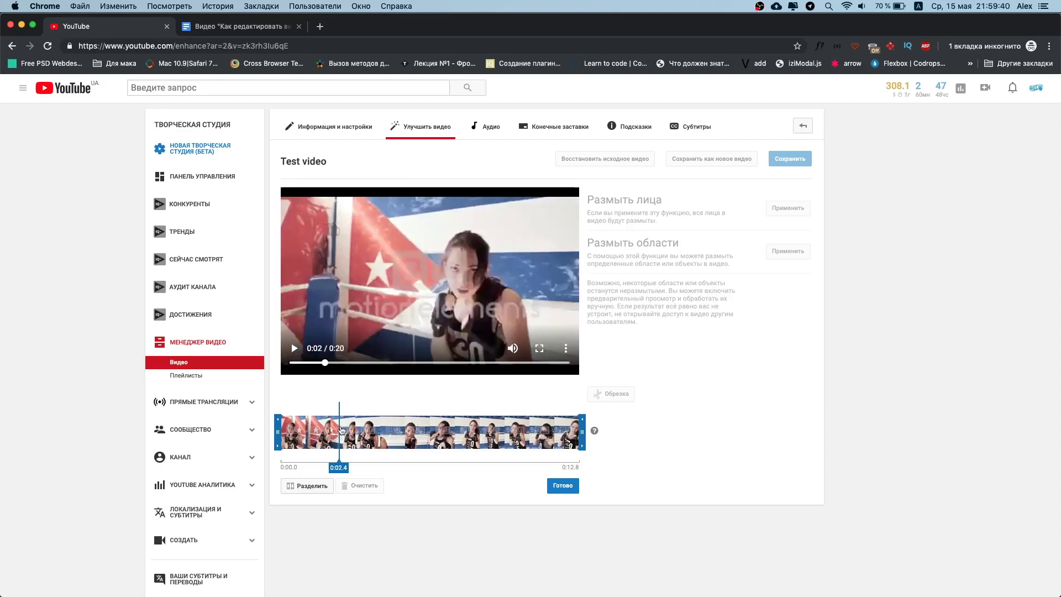
{"action": "left_click", "coordinate": [363, 431]}
{"action": "left_click", "coordinate": [375, 430]}
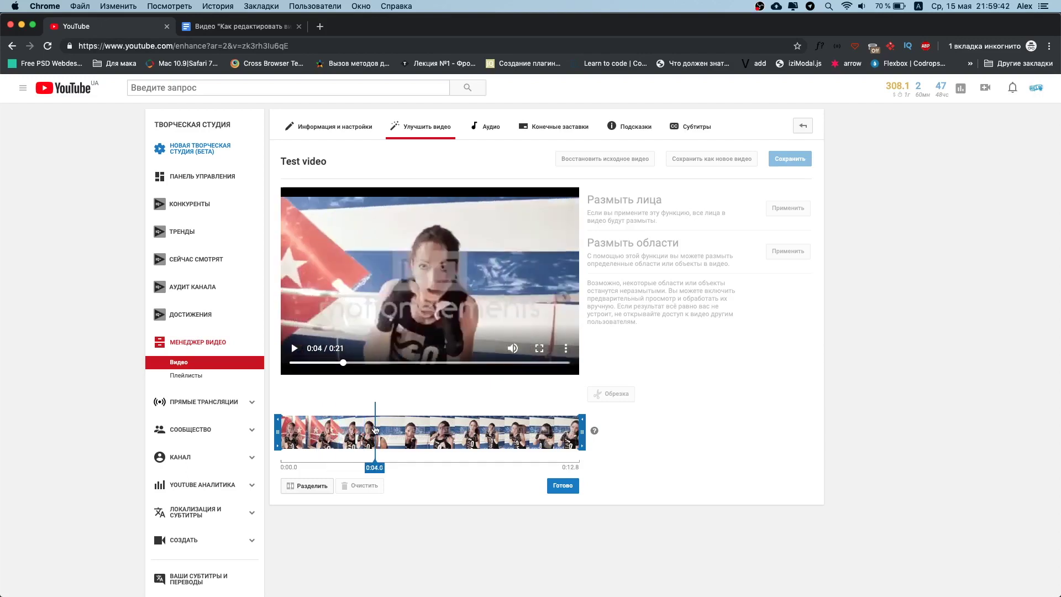
{"action": "left_click", "coordinate": [309, 485]}
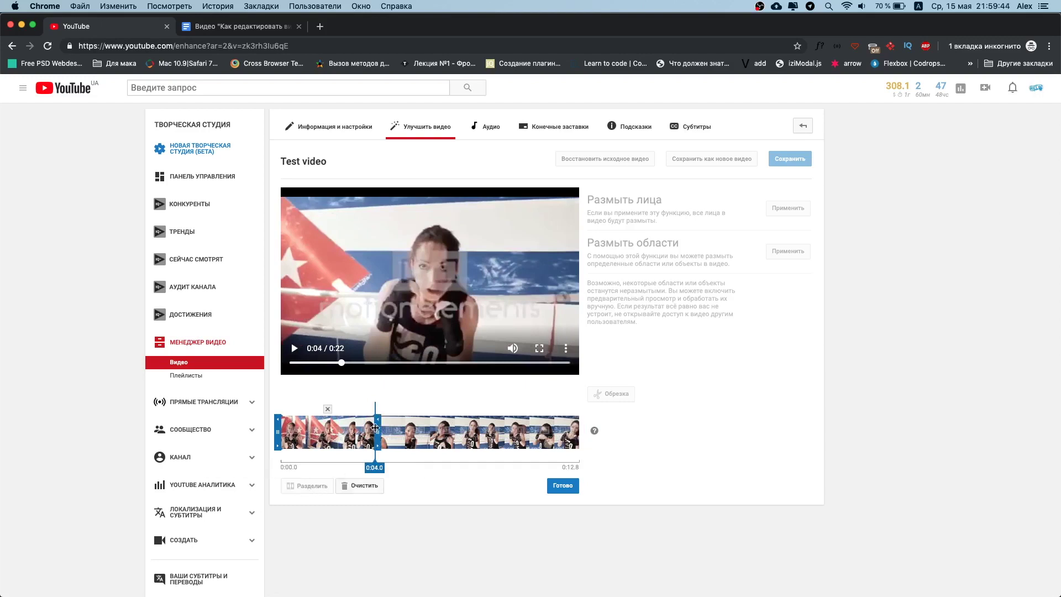
Split the second segment at 0:07.1 and delete the part between 0:04.0 and 0:07.1
{"action": "left_click", "coordinate": [325, 431]}
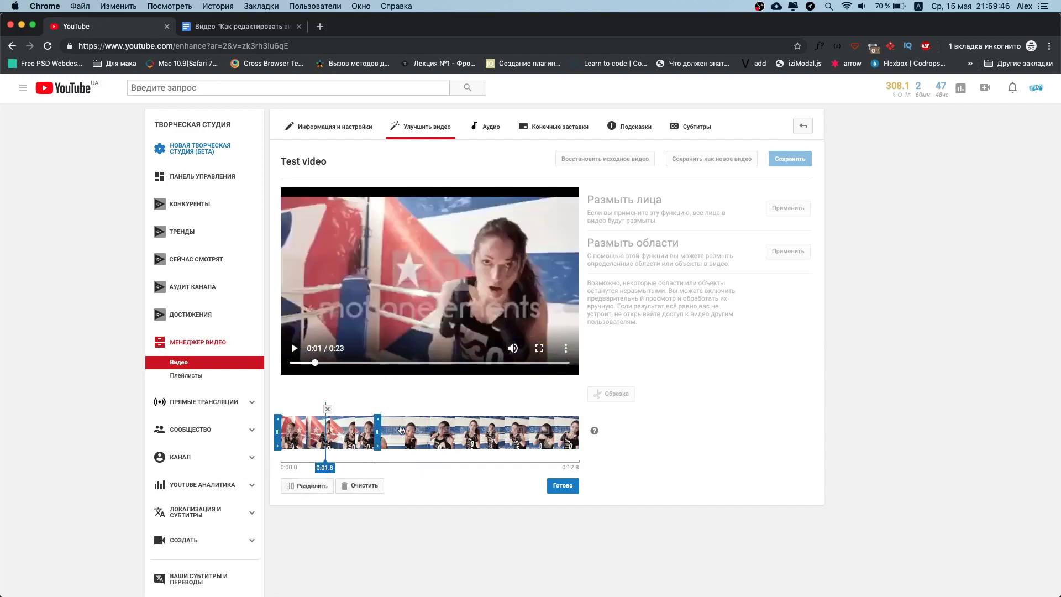
{"action": "left_click", "coordinate": [436, 432]}
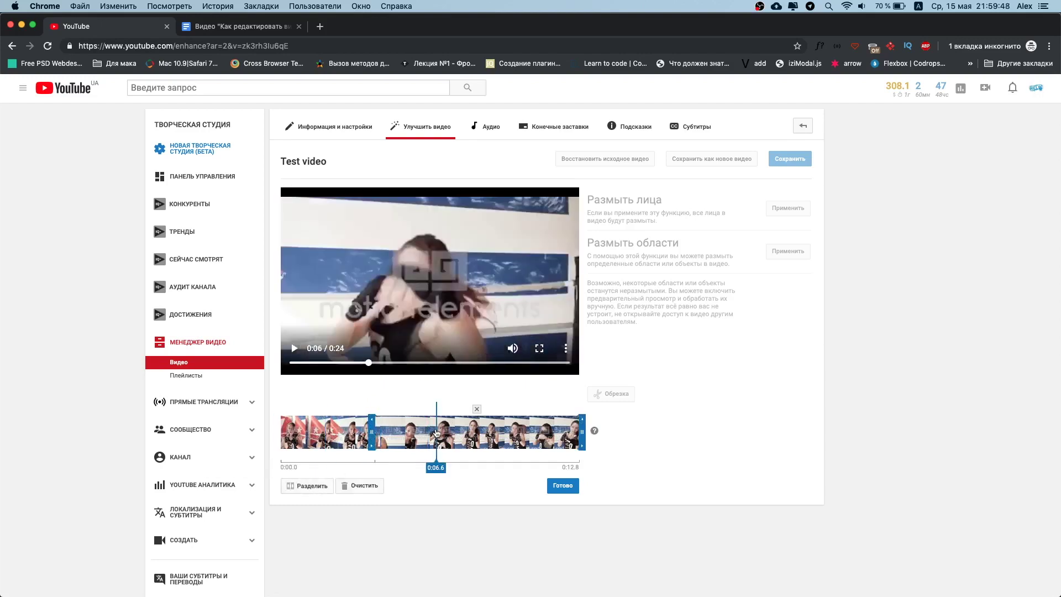
{"action": "left_click", "coordinate": [446, 430]}
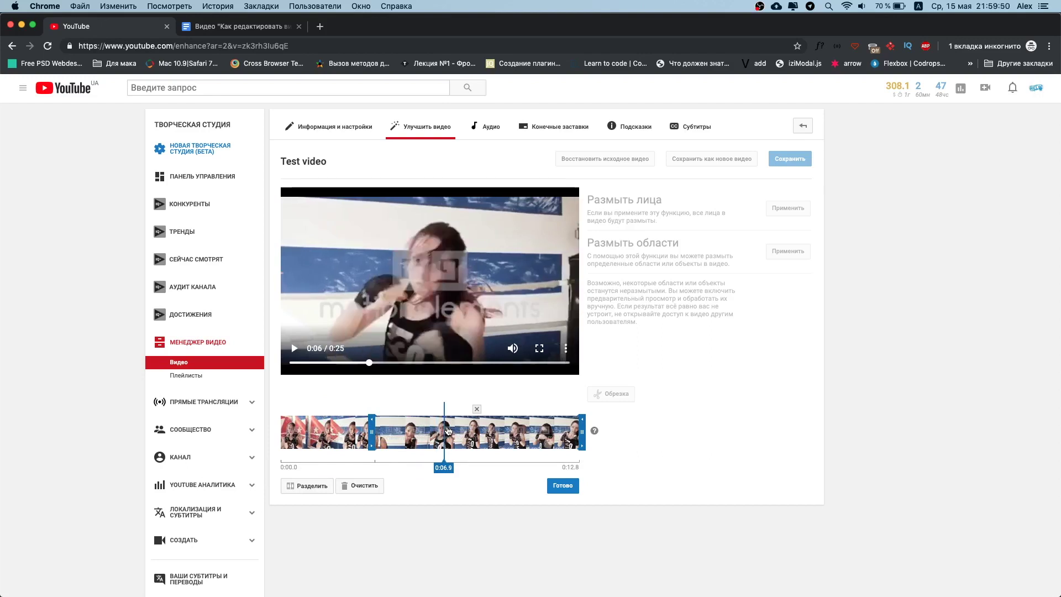
{"action": "left_click", "coordinate": [448, 431]}
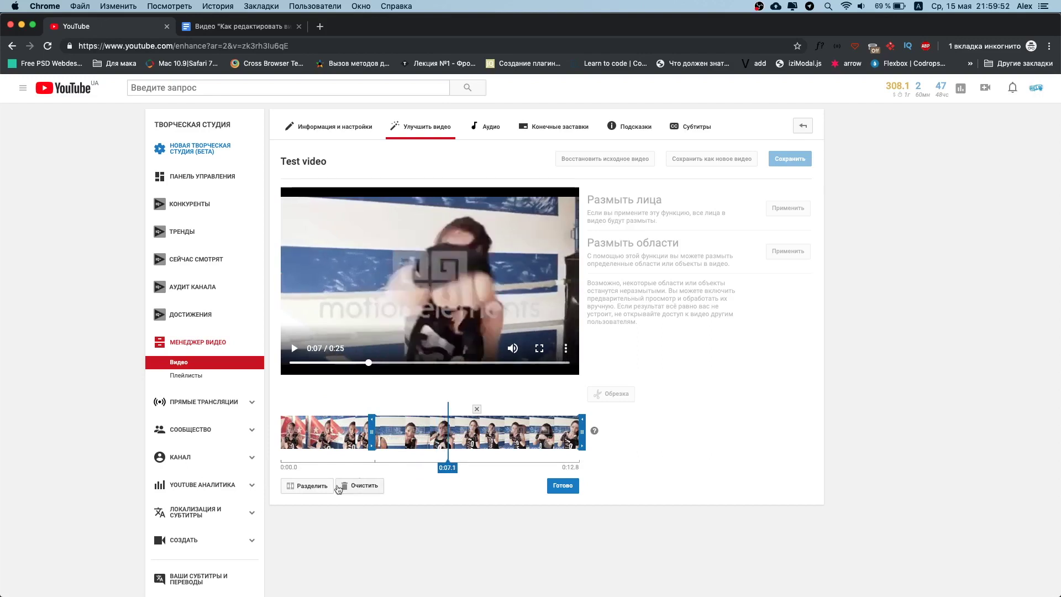
{"action": "left_click", "coordinate": [312, 486]}
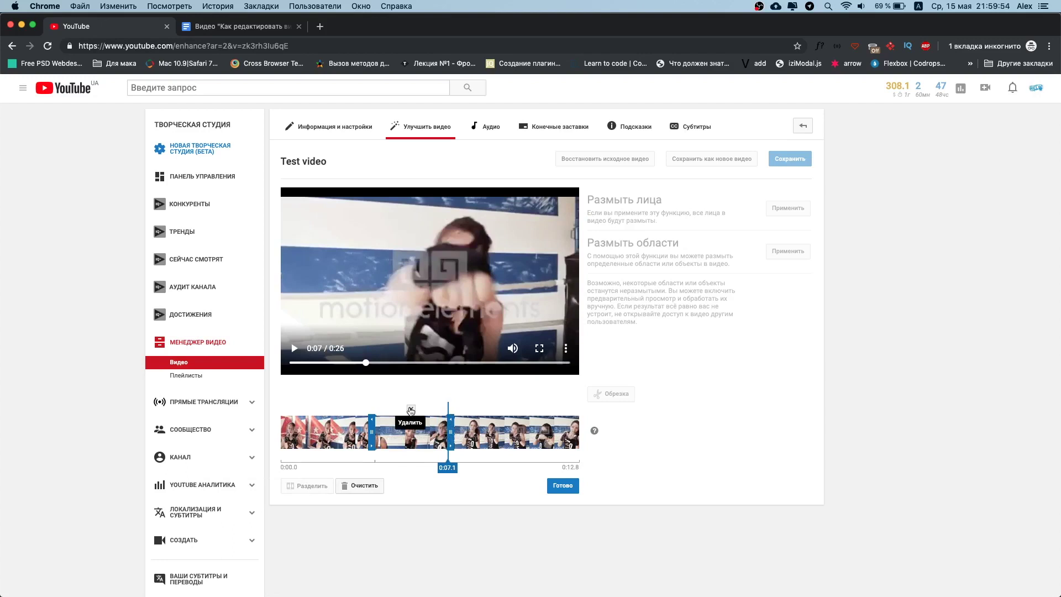
{"action": "left_click", "coordinate": [410, 410]}
Preview the playback around the removed segment and after it, and clear all the splits from the trimming timeline
{"action": "left_click", "coordinate": [330, 428]}
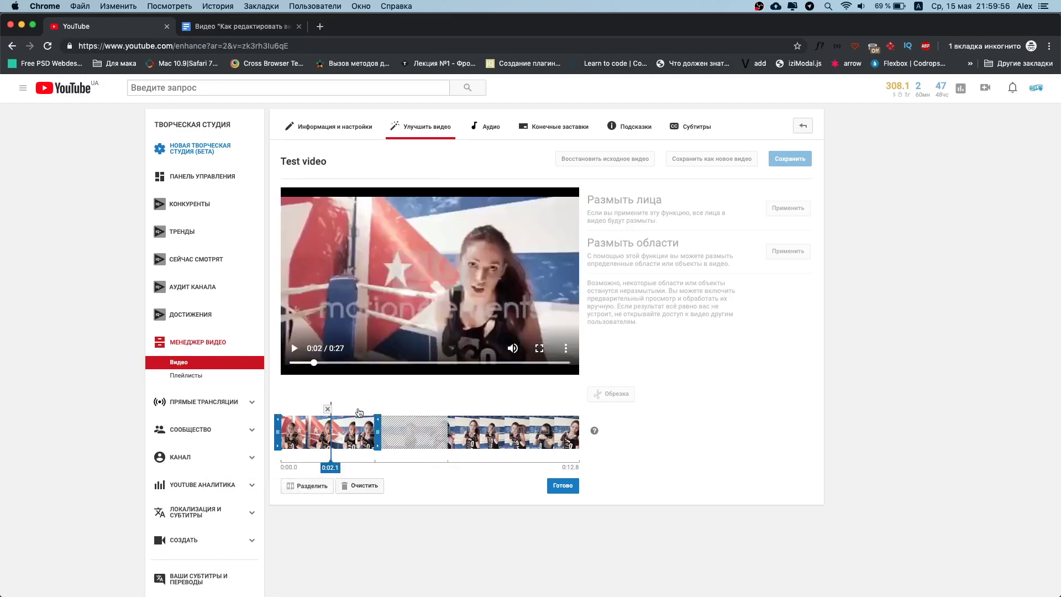
{"action": "left_click", "coordinate": [363, 425]}
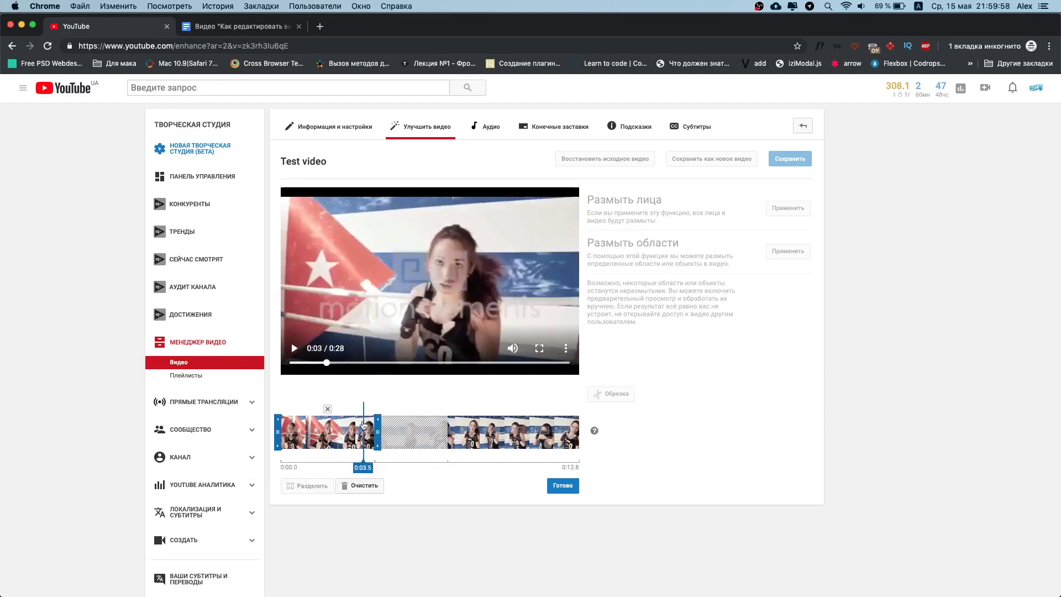
{"action": "left_click", "coordinate": [295, 349]}
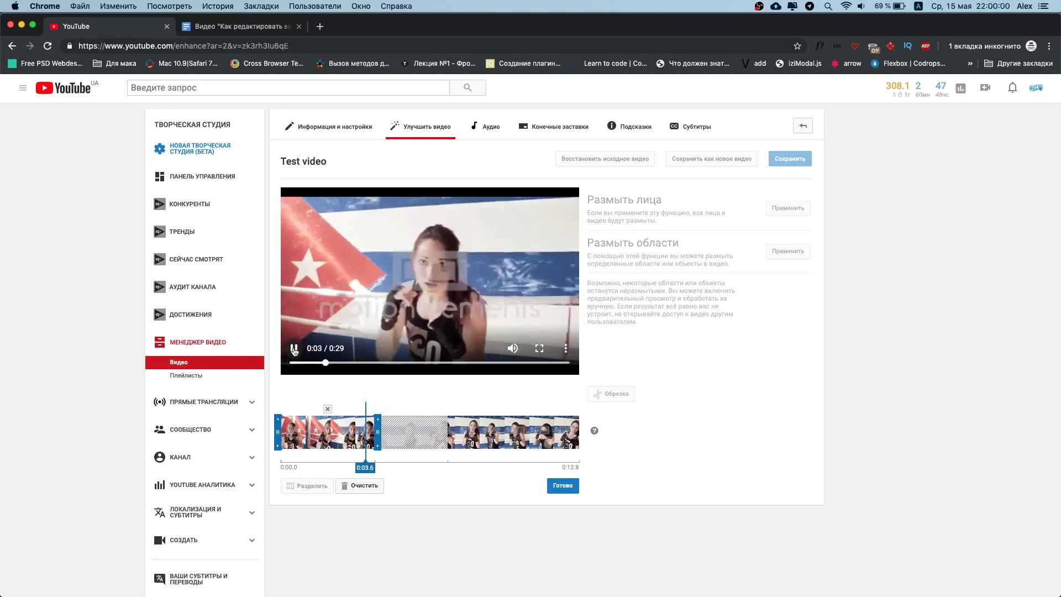
{"action": "left_click", "coordinate": [295, 349]}
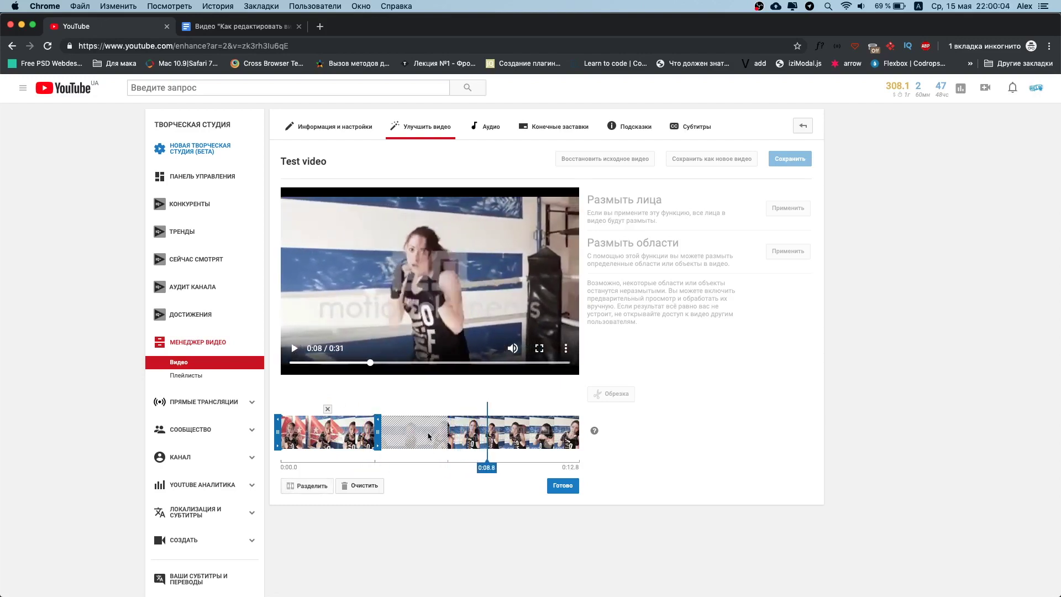
{"action": "left_click", "coordinate": [368, 421]}
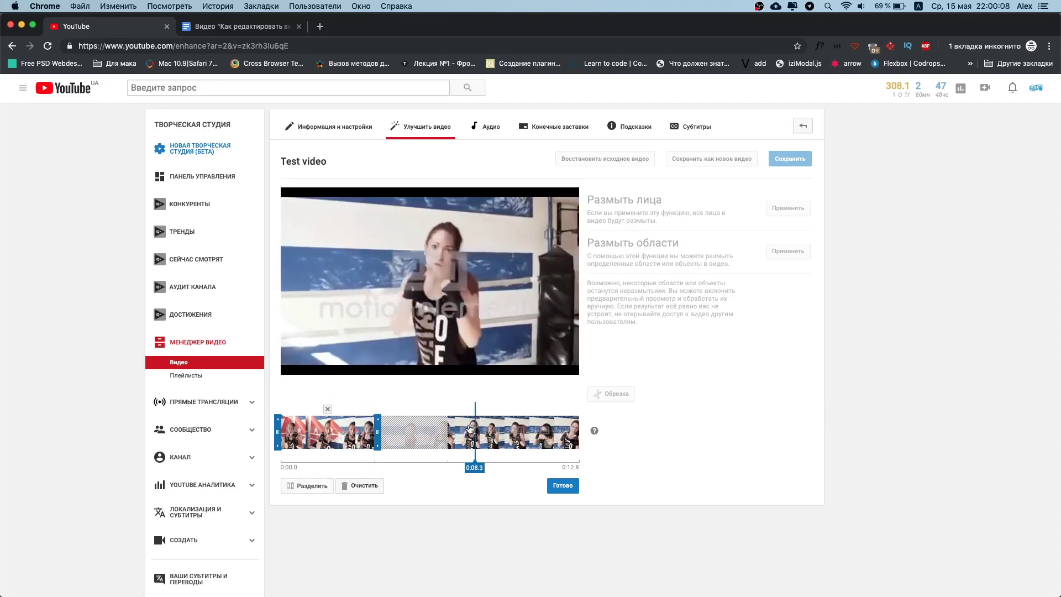
{"action": "left_click", "coordinate": [293, 348]}
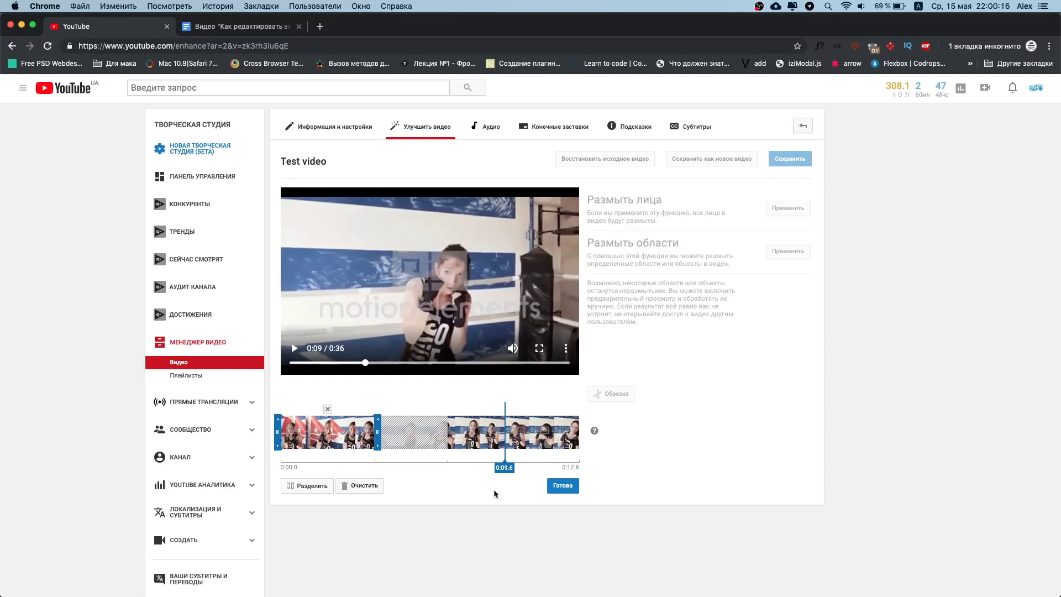
{"action": "left_click", "coordinate": [358, 487]}
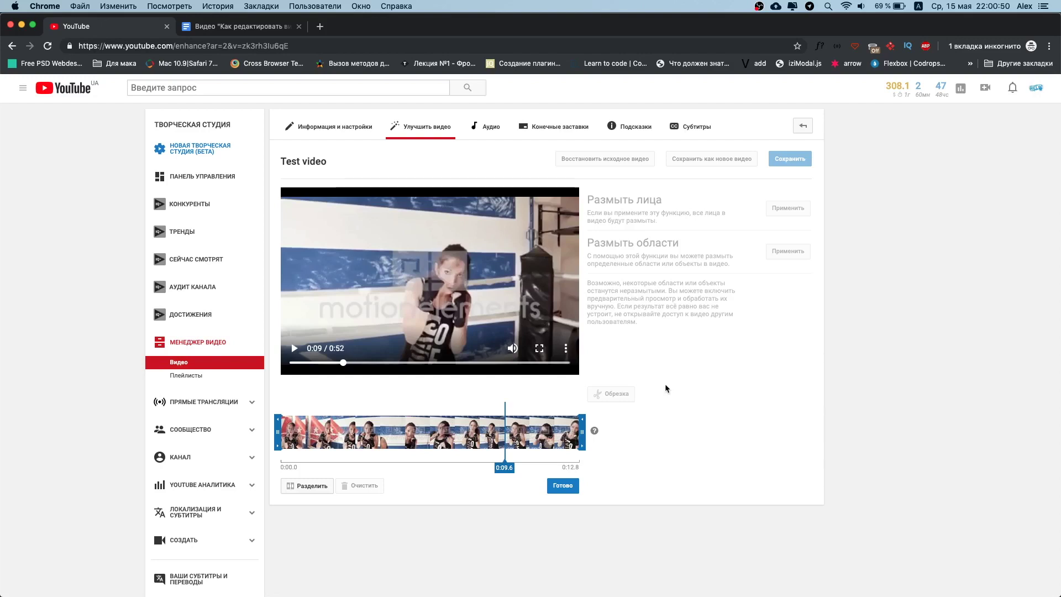
Switch to the new Creator Studio (beta) and open "Test video" from the channel's videos in the video editor
{"action": "left_click", "coordinate": [199, 157]}
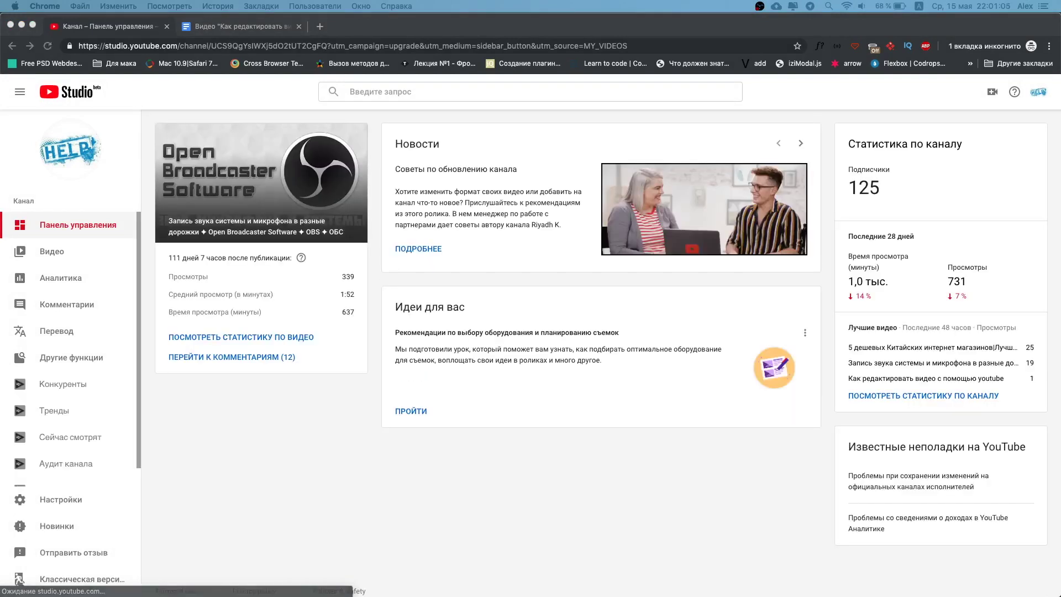
{"action": "left_click", "coordinate": [60, 252]}
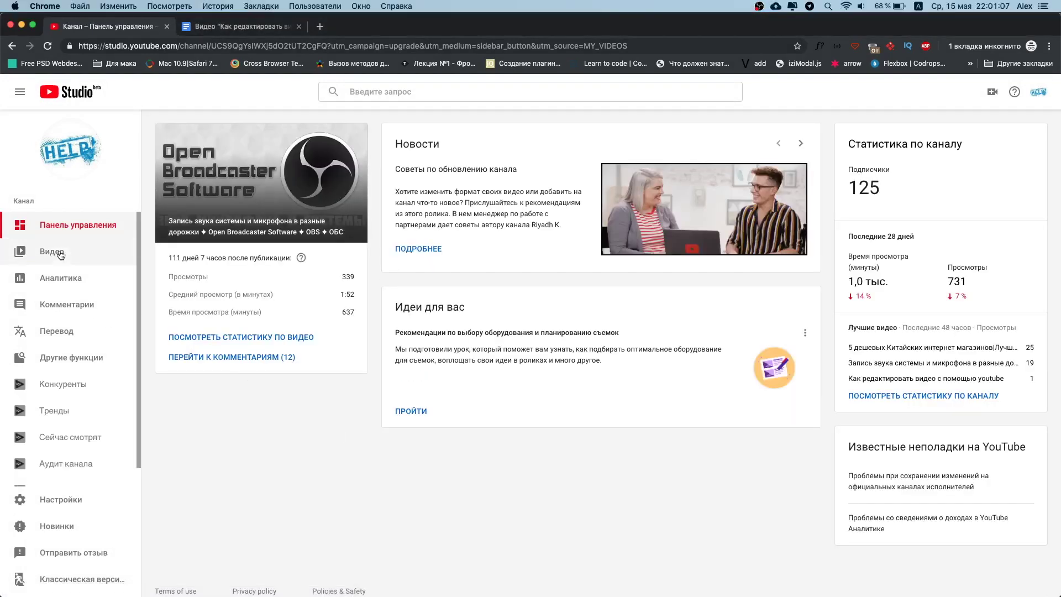
{"action": "left_click", "coordinate": [55, 258]}
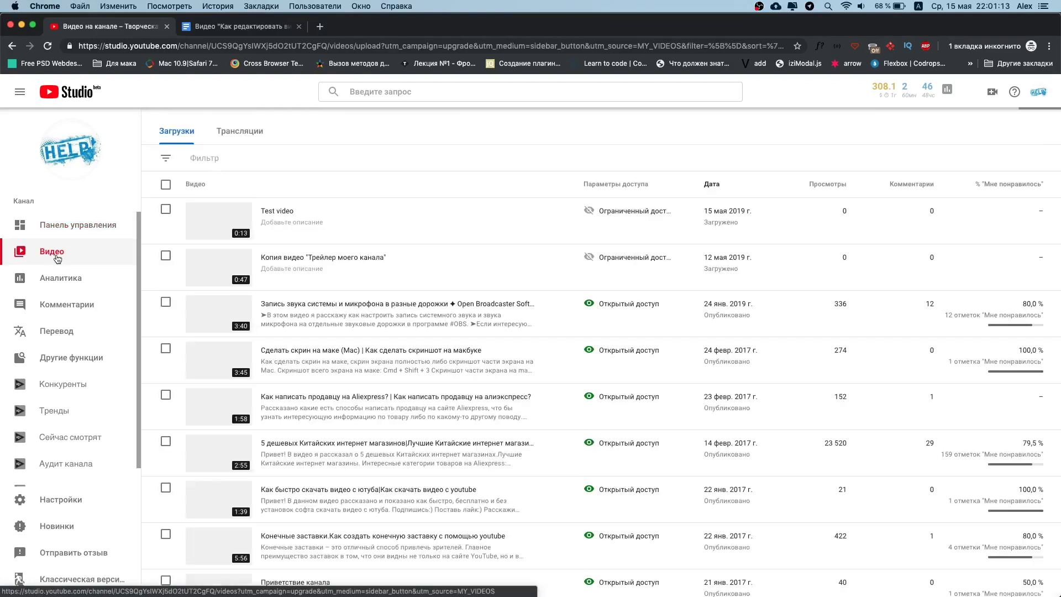
{"action": "left_click", "coordinate": [284, 212]}
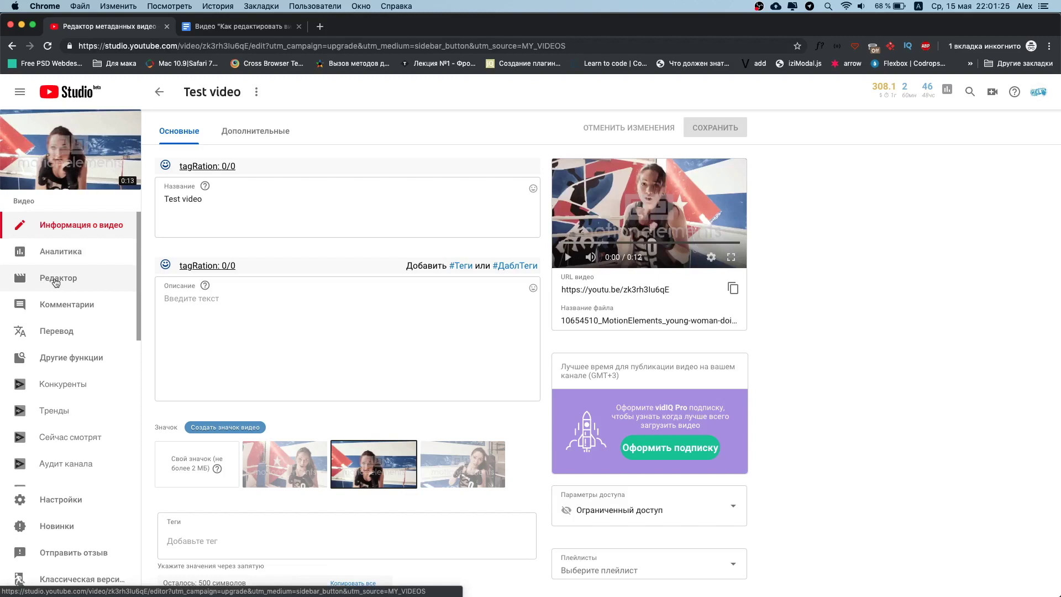
{"action": "left_click", "coordinate": [62, 282]}
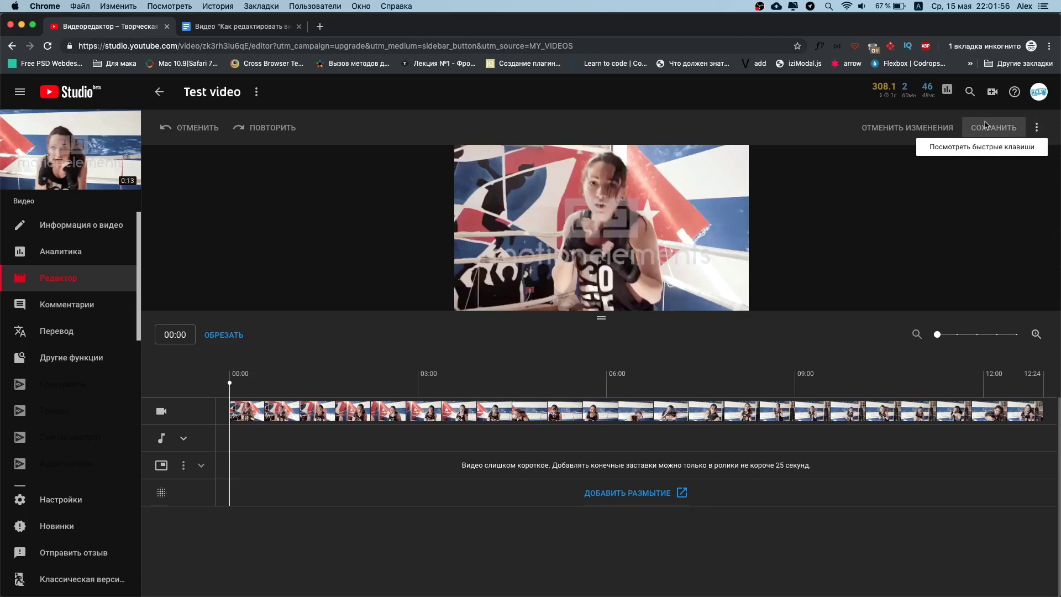
Review the editor's list of keyboard shortcuts
{"action": "left_click", "coordinate": [978, 148]}
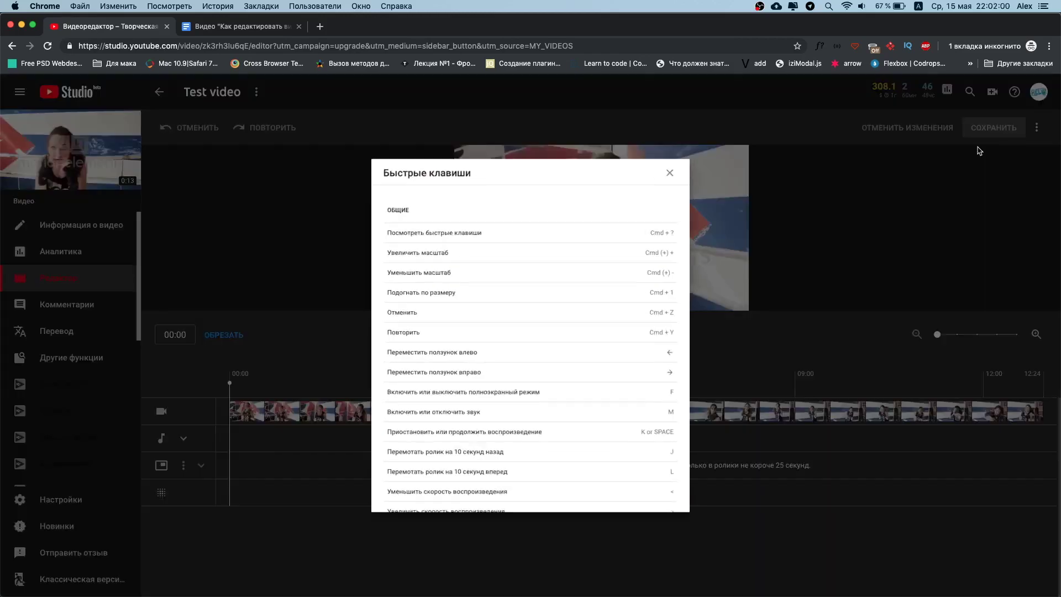
{"action": "scroll", "coordinate": [529, 272], "scroll_direction": "down", "scroll_amount": 10}
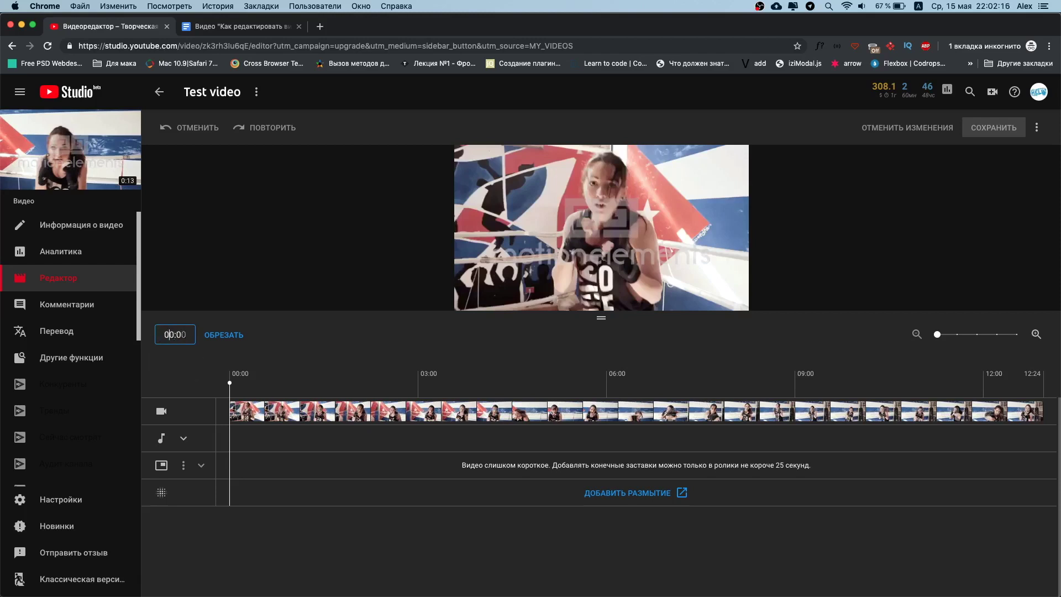
Move the timeline playhead to 04:00 and back to 03:00 by entering the time codes
{"action": "type", "text": "4"}
{"action": "left_click", "coordinate": [303, 331]}
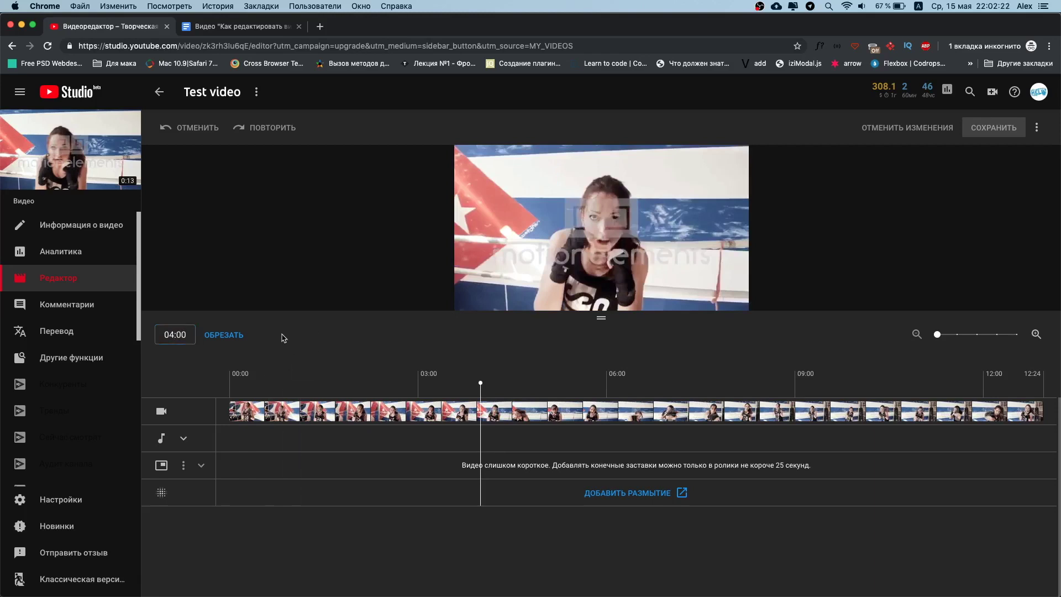
{"action": "left_click", "coordinate": [169, 334]}
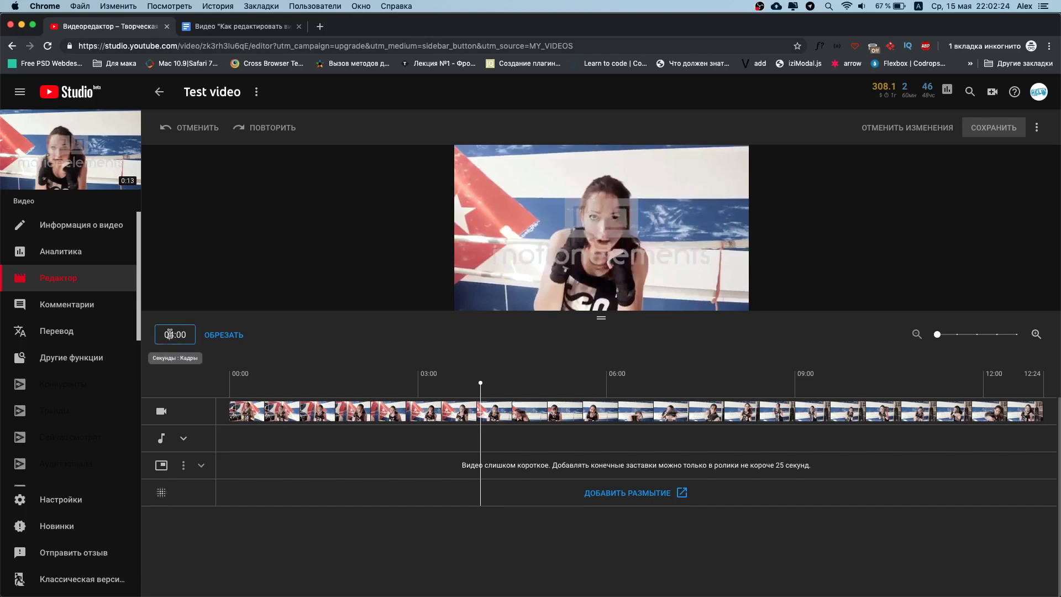
{"action": "type", "text": "3"}
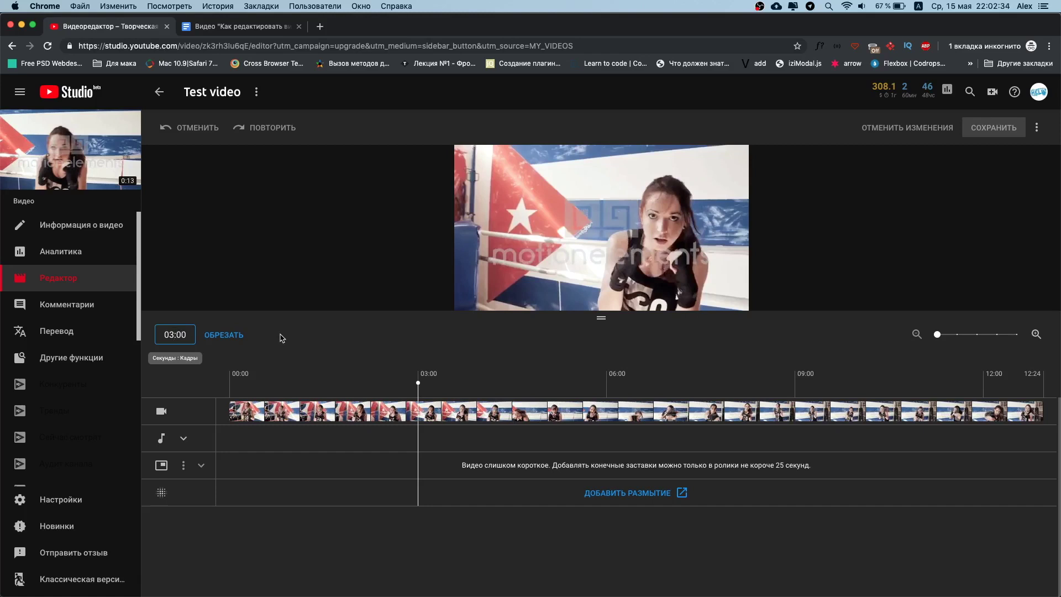
{"action": "left_click", "coordinate": [319, 345]}
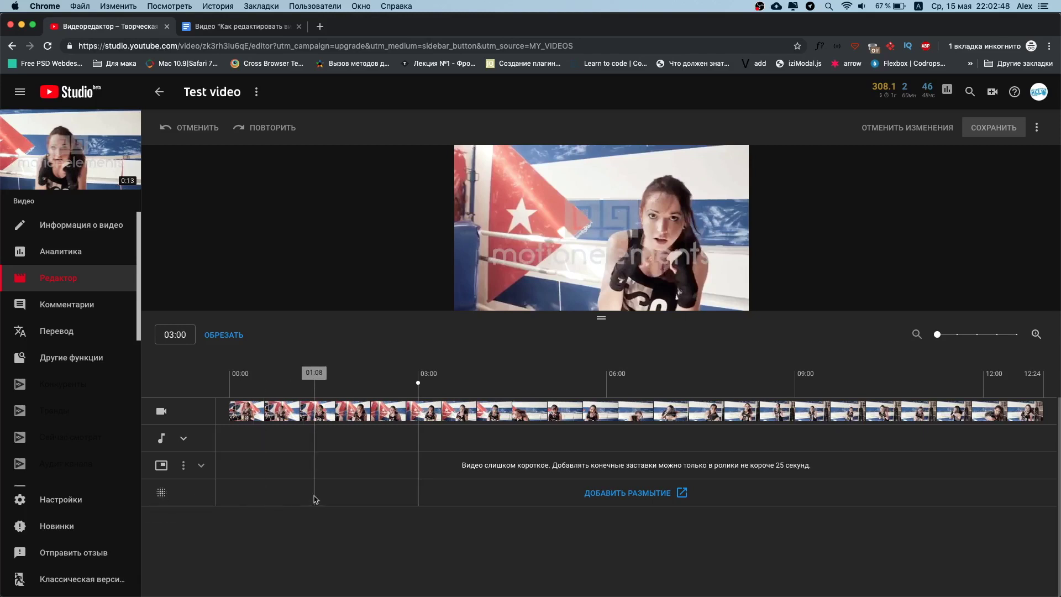
Look at the blur tool and at the expanded audio track, closing each of them again
{"action": "left_click", "coordinate": [615, 493]}
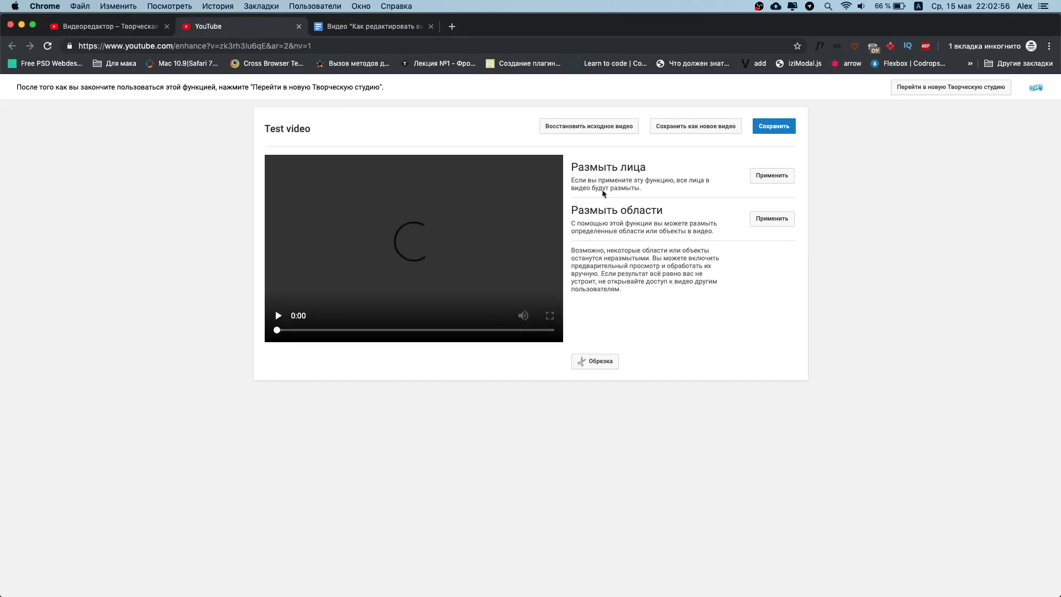
{"action": "left_click", "coordinate": [300, 25]}
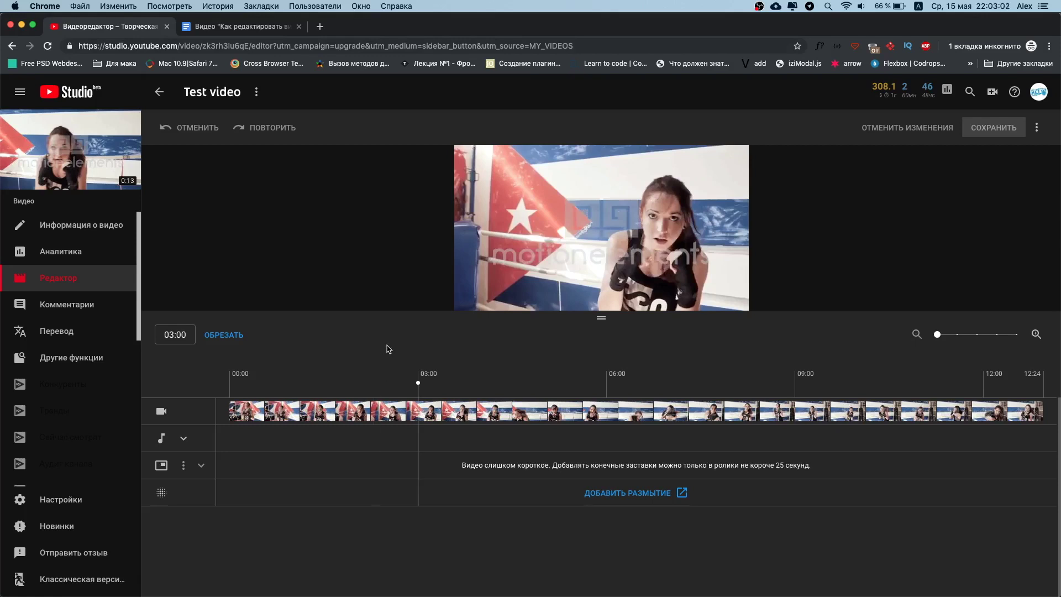
{"action": "left_click", "coordinate": [186, 440]}
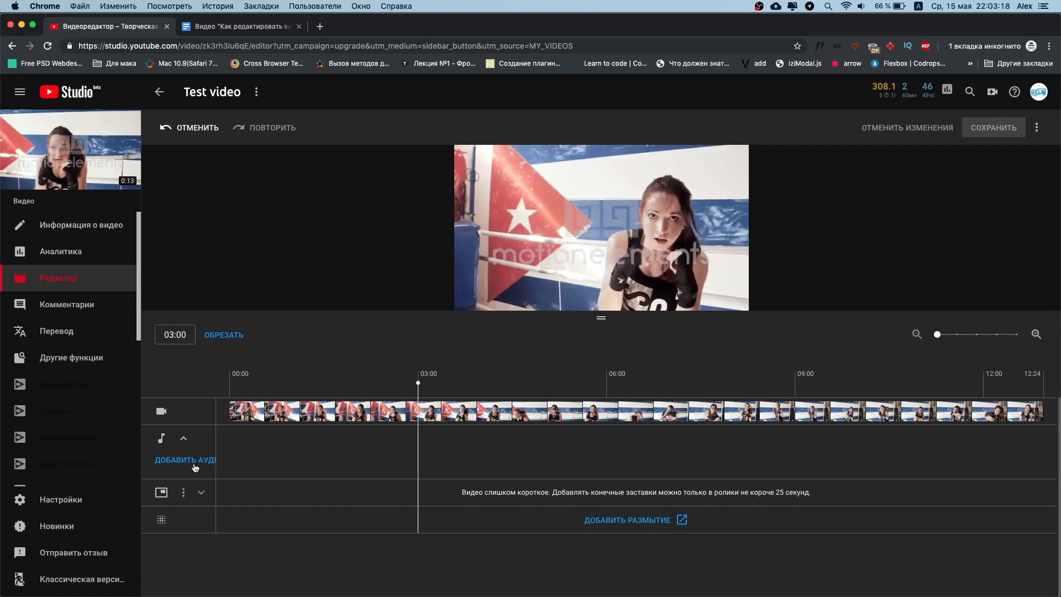
{"action": "left_click", "coordinate": [183, 439]}
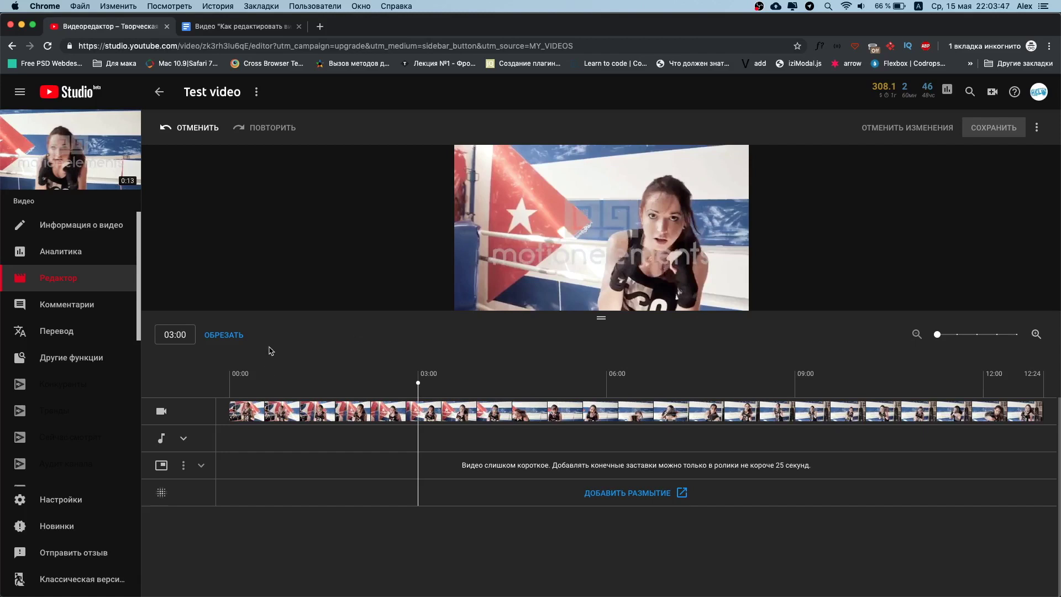
Start trimming, split the video at 02:00, cut out the part from 02:00 to 04:00 and apply the trim for preview
{"action": "left_click", "coordinate": [229, 335]}
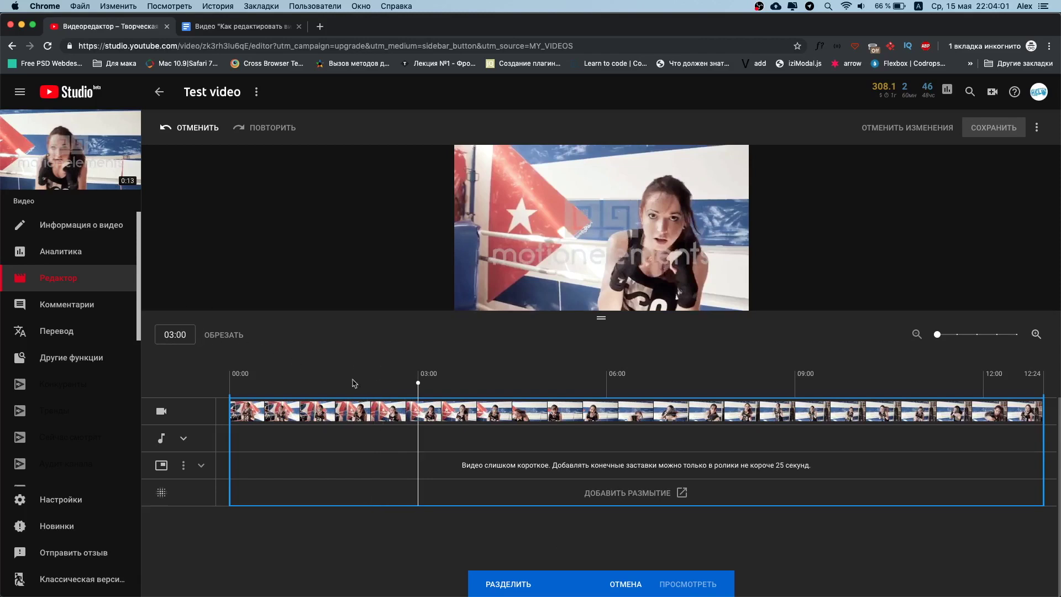
{"action": "left_click", "coordinate": [174, 335]}
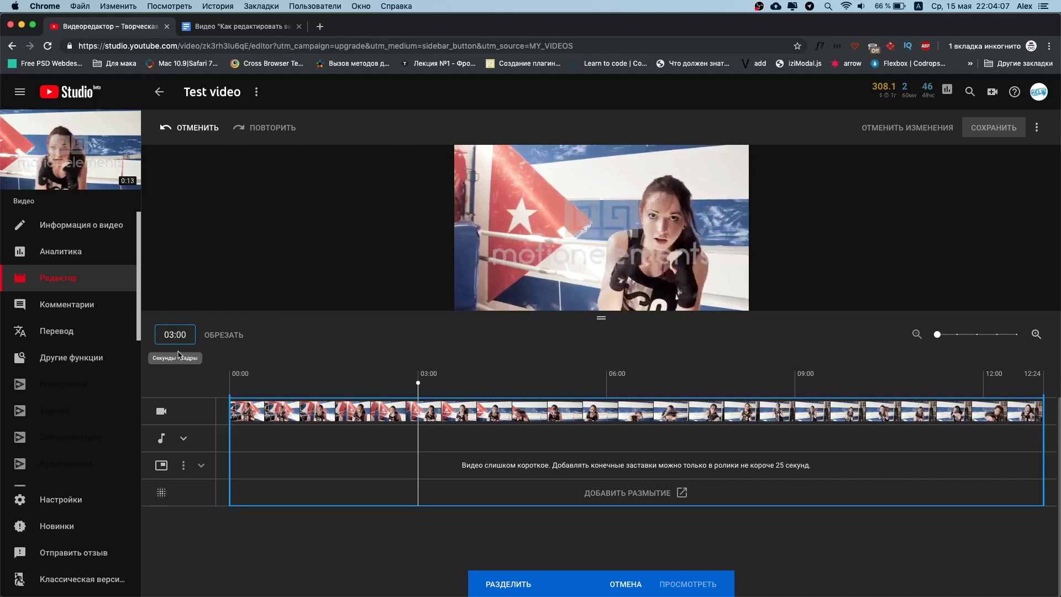
{"action": "key", "text": "Down"}
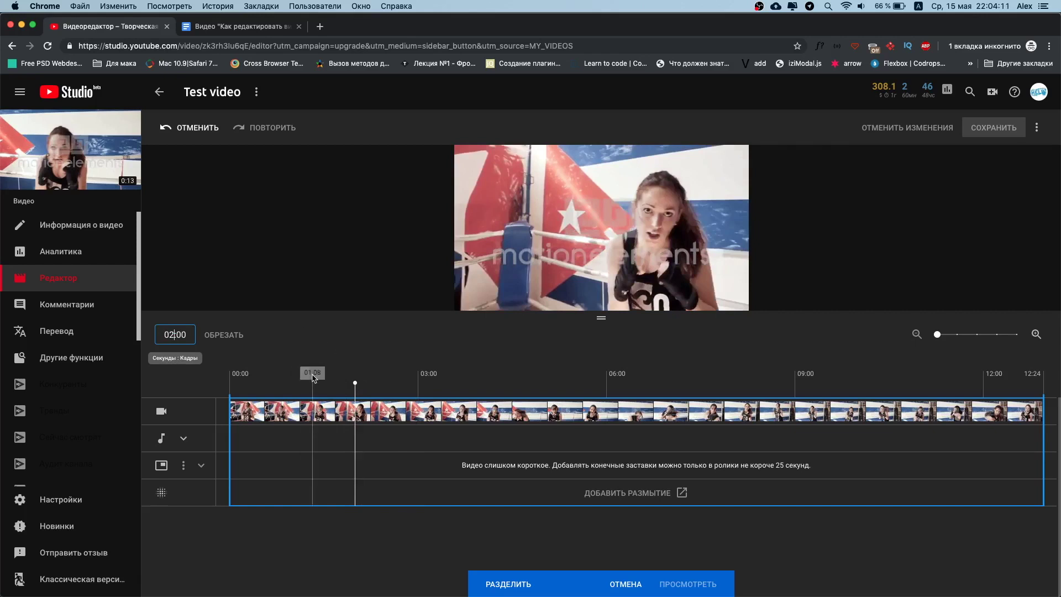
{"action": "left_click", "coordinate": [501, 584]}
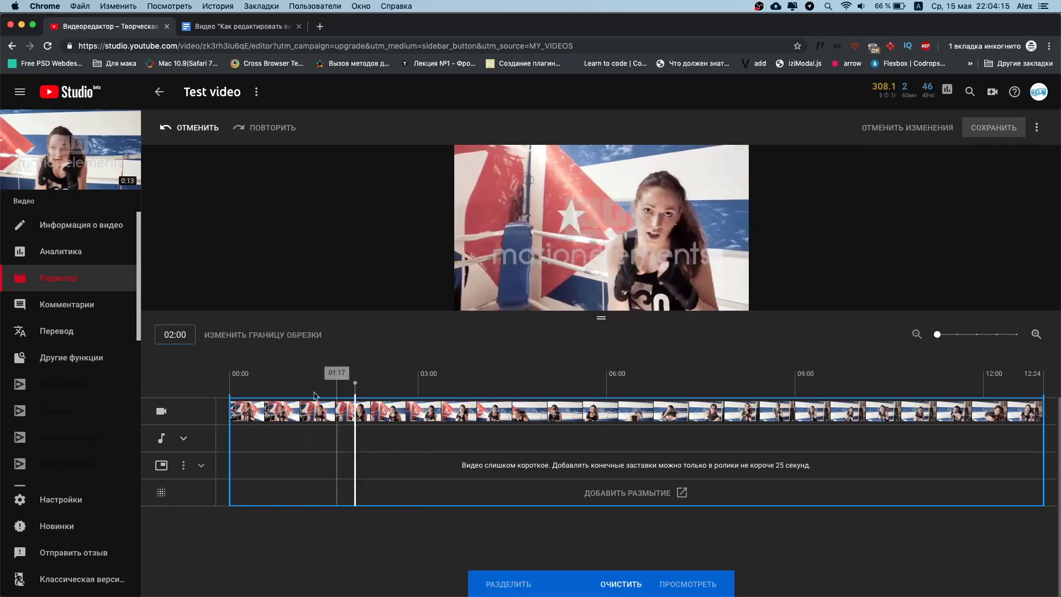
{"action": "key", "text": "BackSpace"}
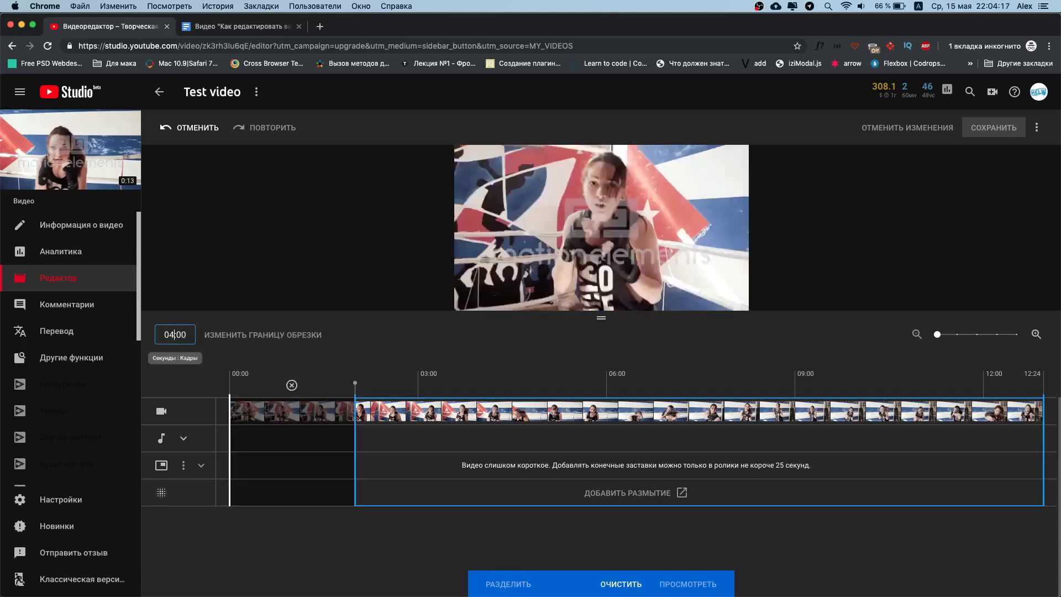
{"action": "type", "text": "4"}
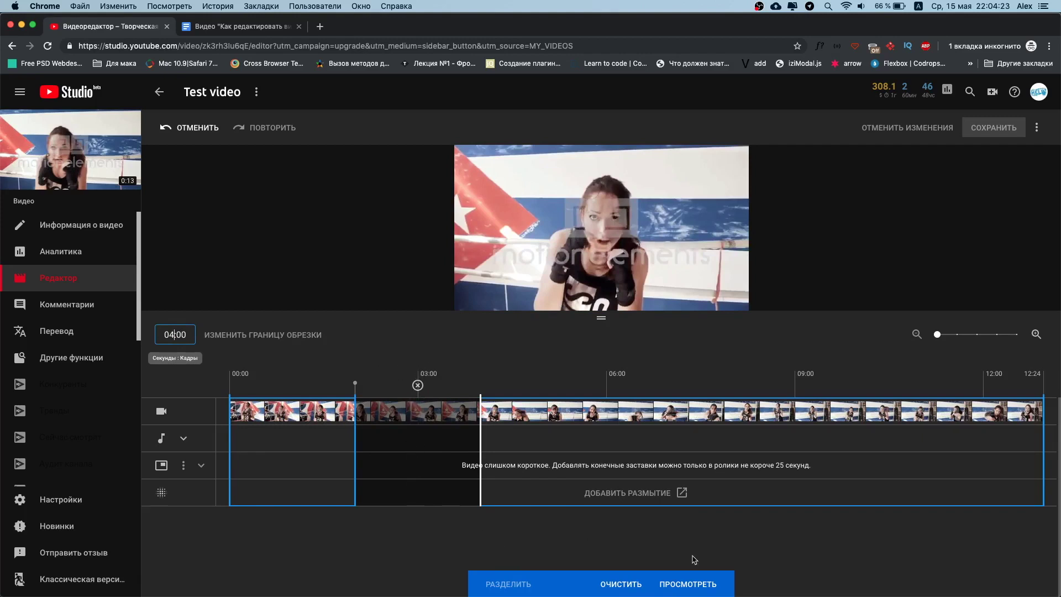
{"action": "left_click", "coordinate": [687, 586]}
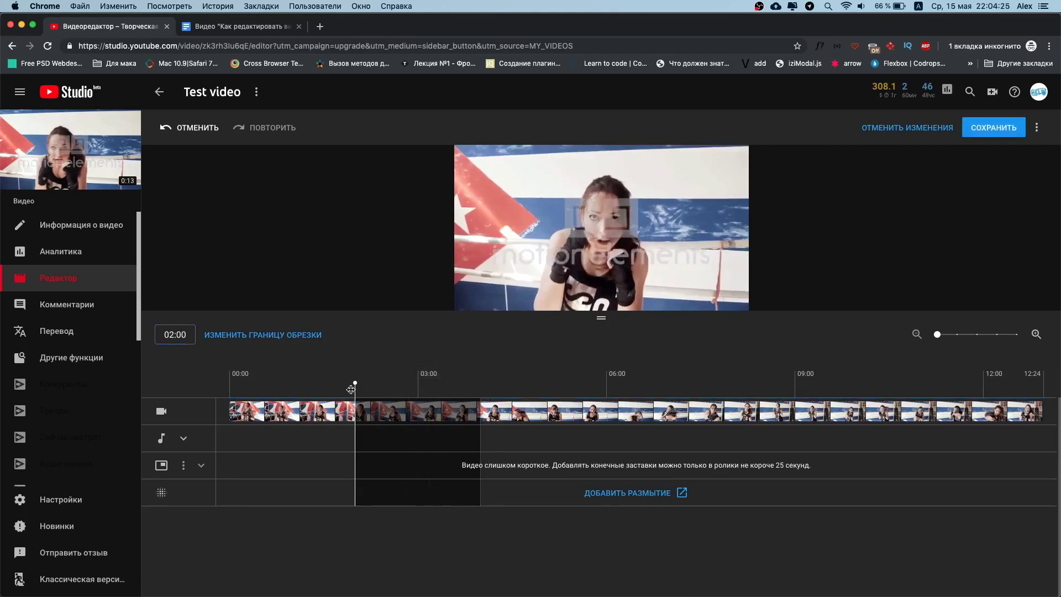
Play the video from just before 02:00 several times to check the transition across the trimmed part
{"action": "left_click", "coordinate": [569, 252]}
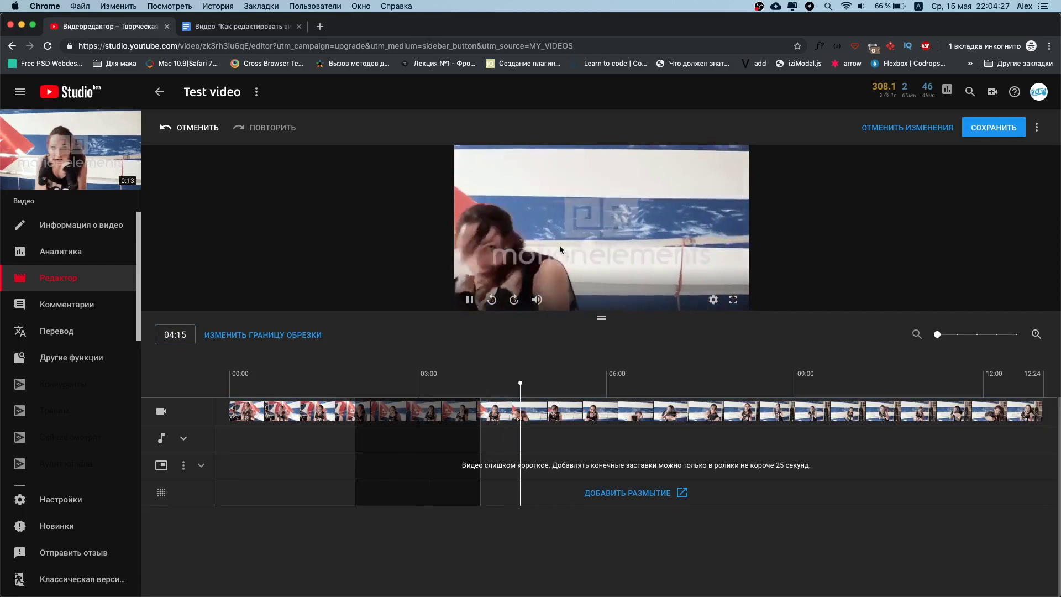
{"action": "left_click", "coordinate": [335, 379]}
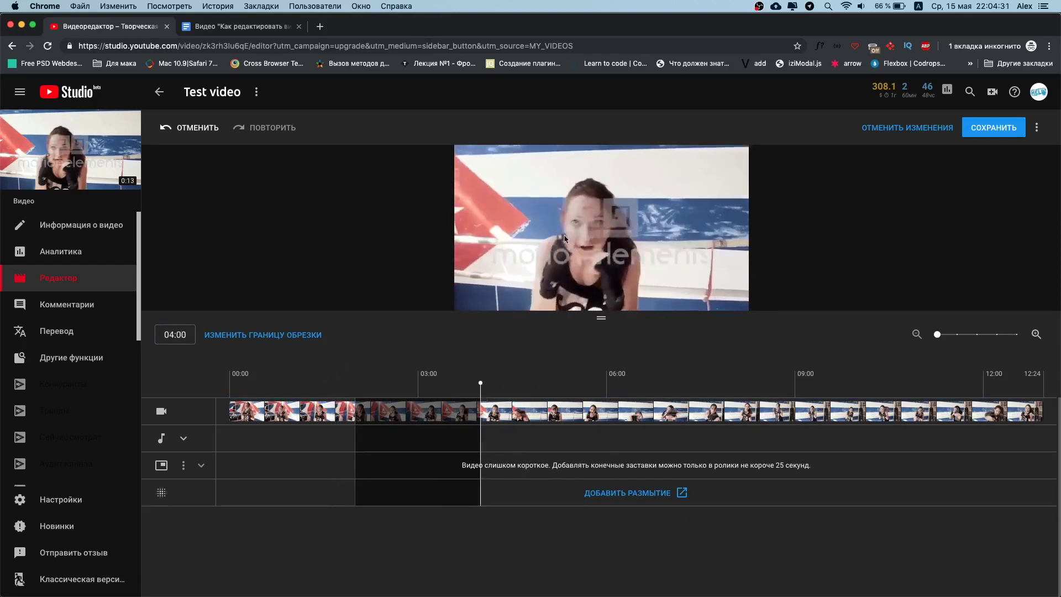
{"action": "left_click", "coordinate": [514, 244]}
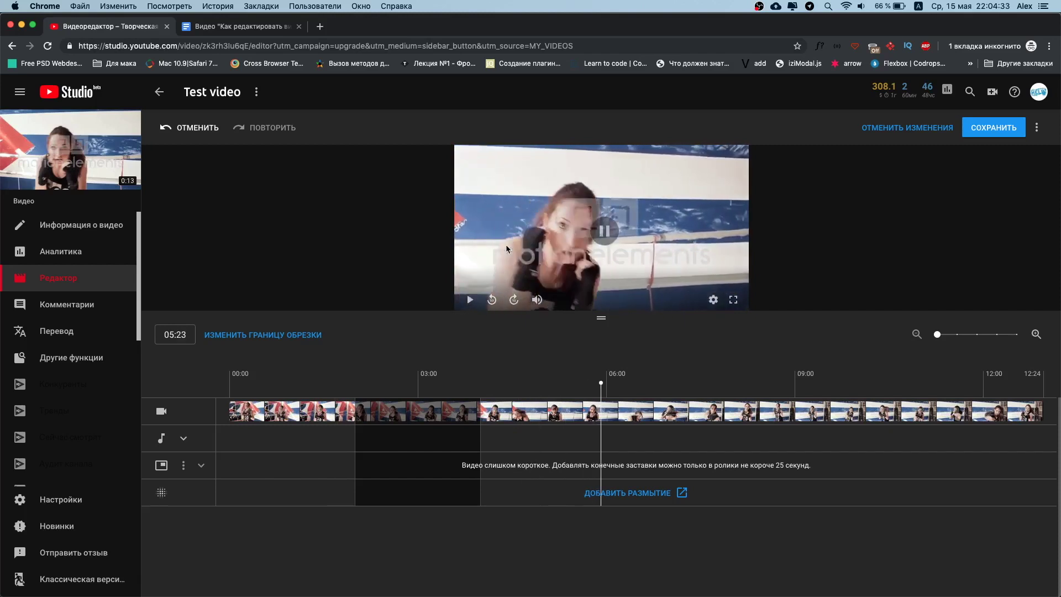
{"action": "left_click", "coordinate": [340, 379]}
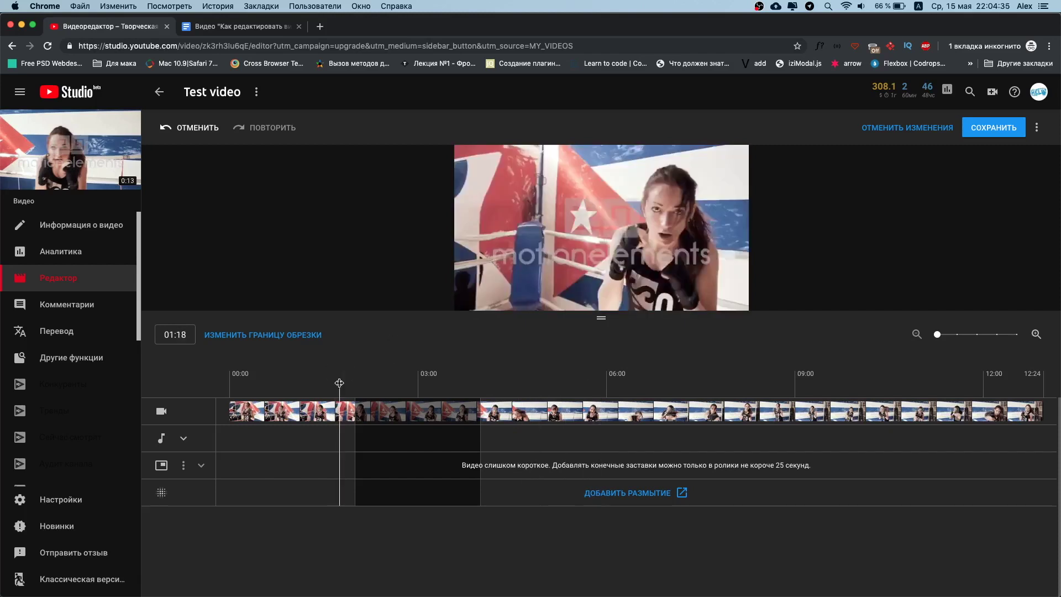
{"action": "key", "text": "space"}
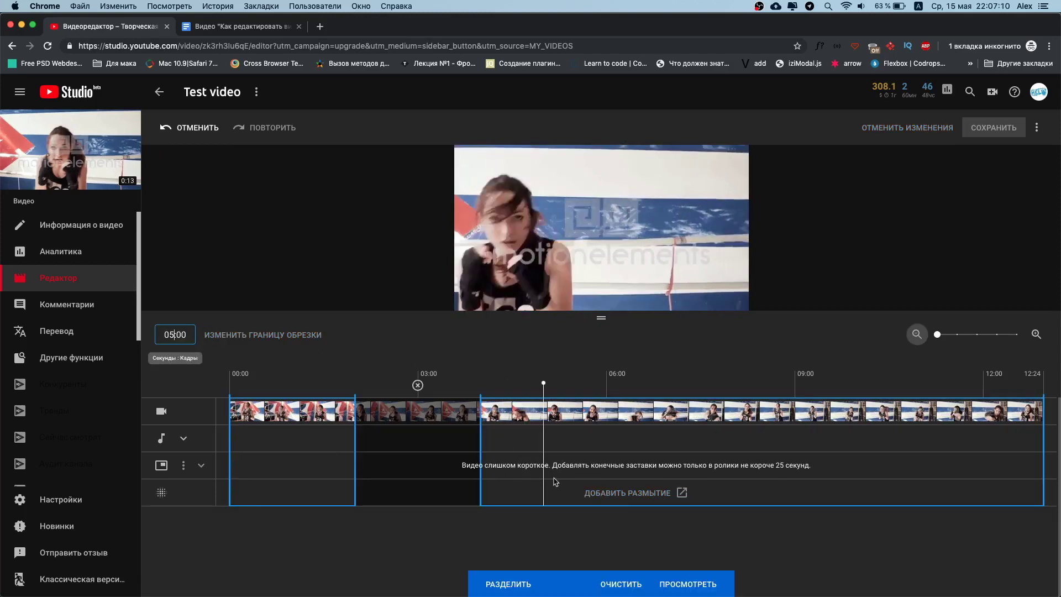
Split the video at 05:00, cut out the part from 05:00 to 06:08 and apply the trim for preview
{"action": "left_click", "coordinate": [500, 584]}
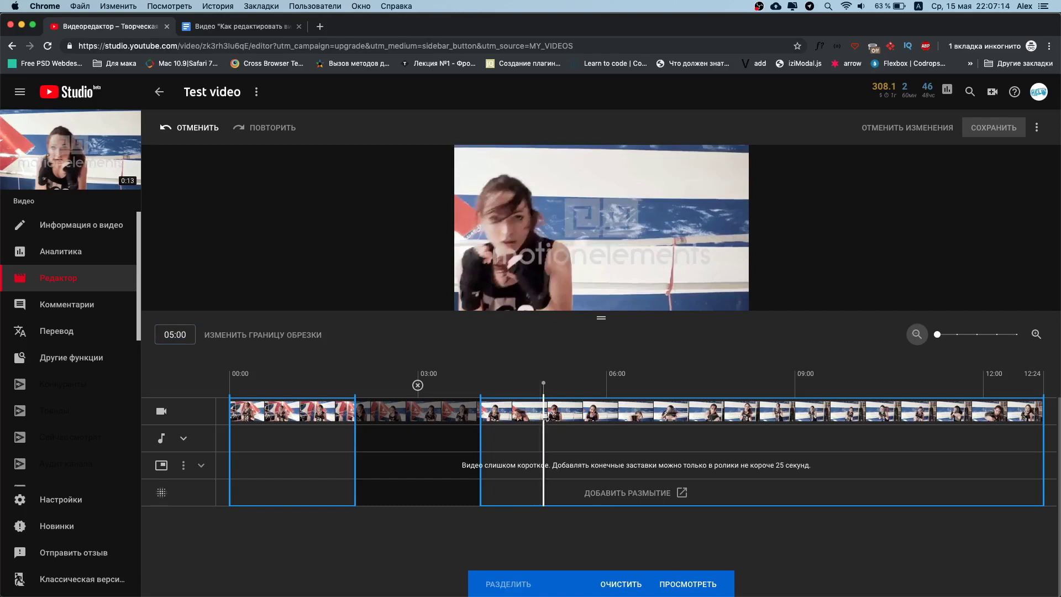
{"action": "left_click_drag", "start_coordinate": [550, 419], "coordinate": [629, 419]}
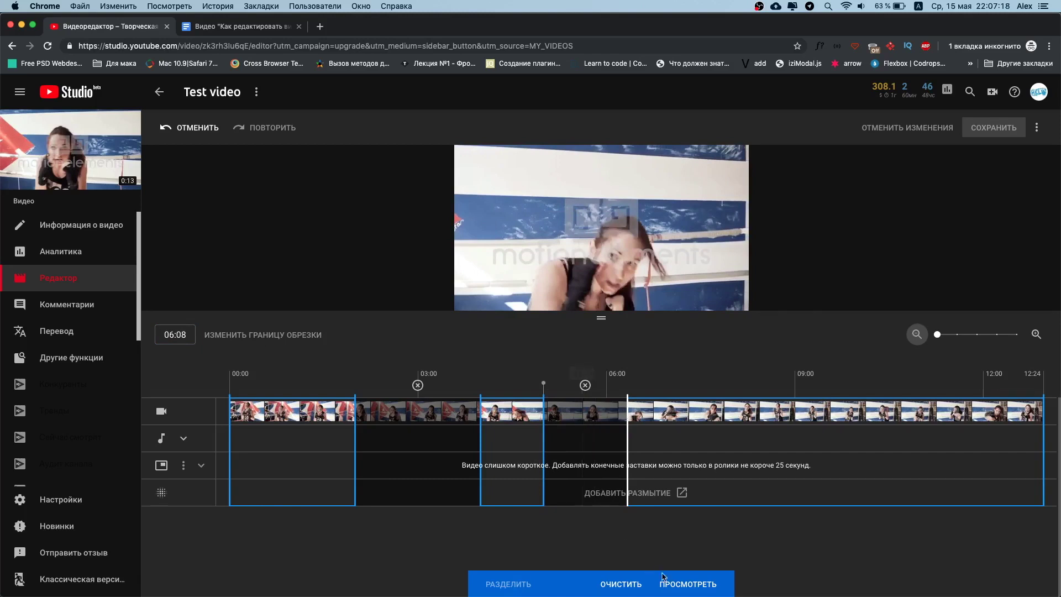
{"action": "left_click", "coordinate": [676, 585]}
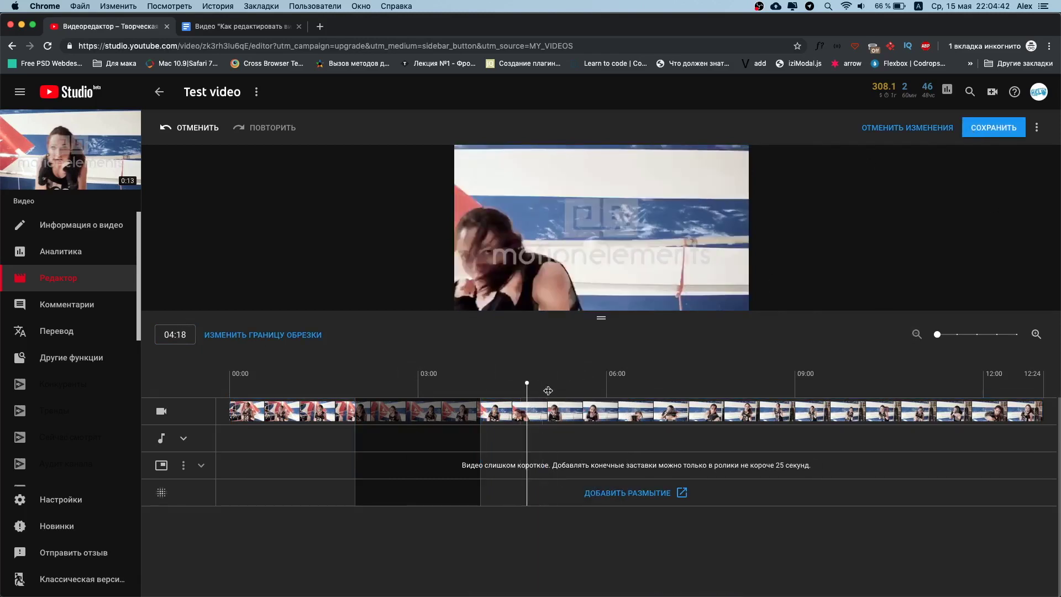
Place the playhead at 05:10, reopen the trim for editing and split the video at that point
{"action": "left_click", "coordinate": [549, 390]}
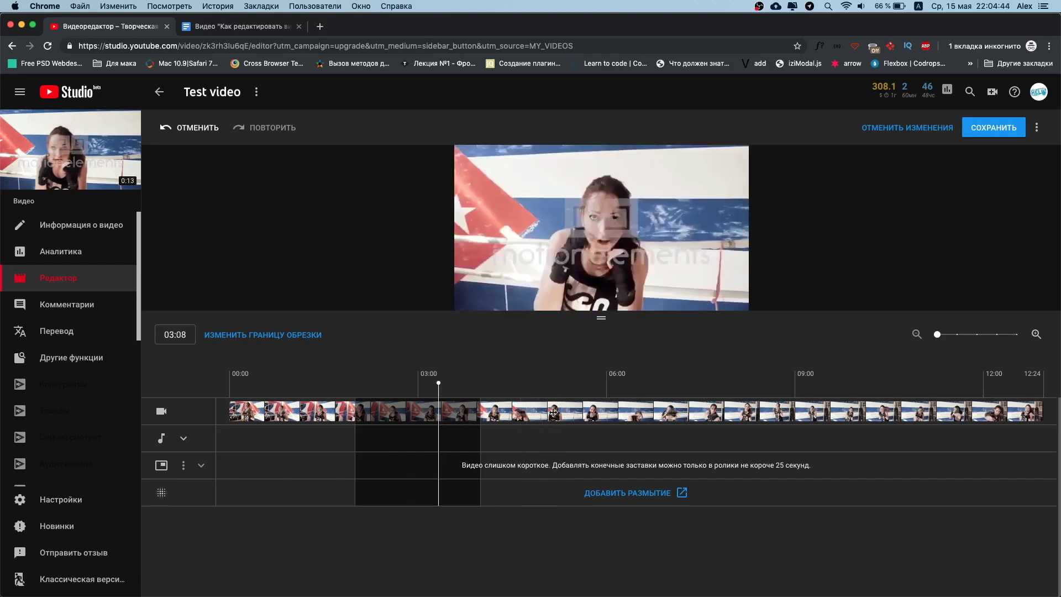
{"action": "left_click", "coordinate": [569, 401]}
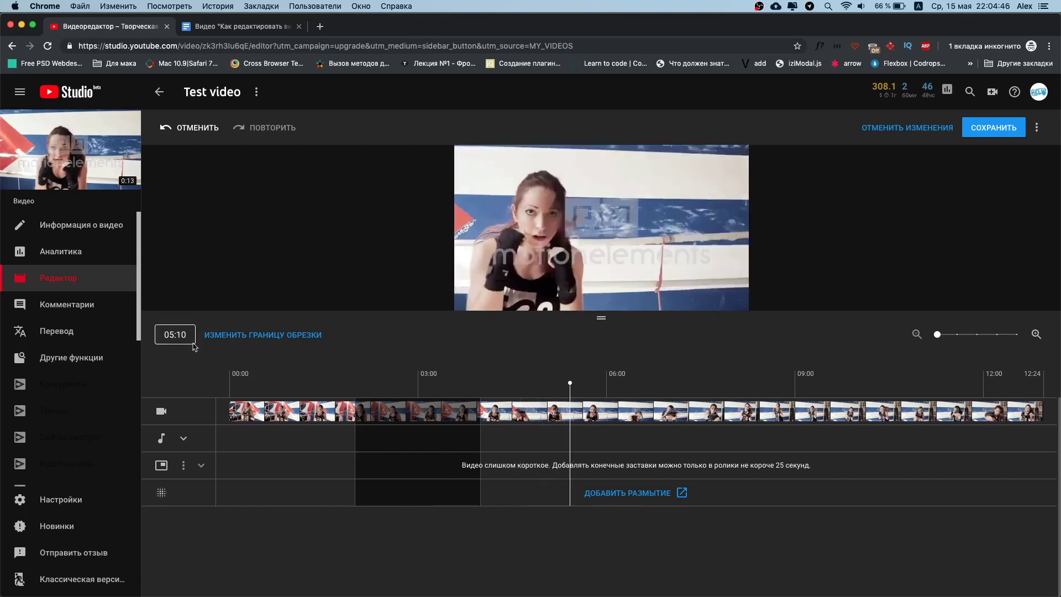
{"action": "left_click", "coordinate": [236, 335]}
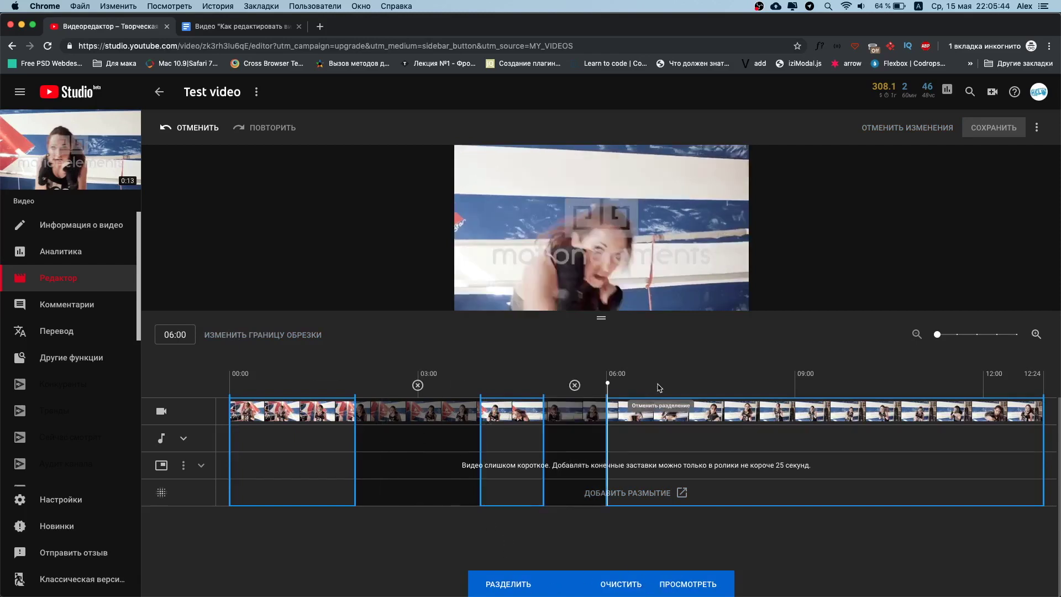
{"action": "left_click", "coordinate": [1036, 335]}
{"action": "left_click", "coordinate": [1036, 335]}
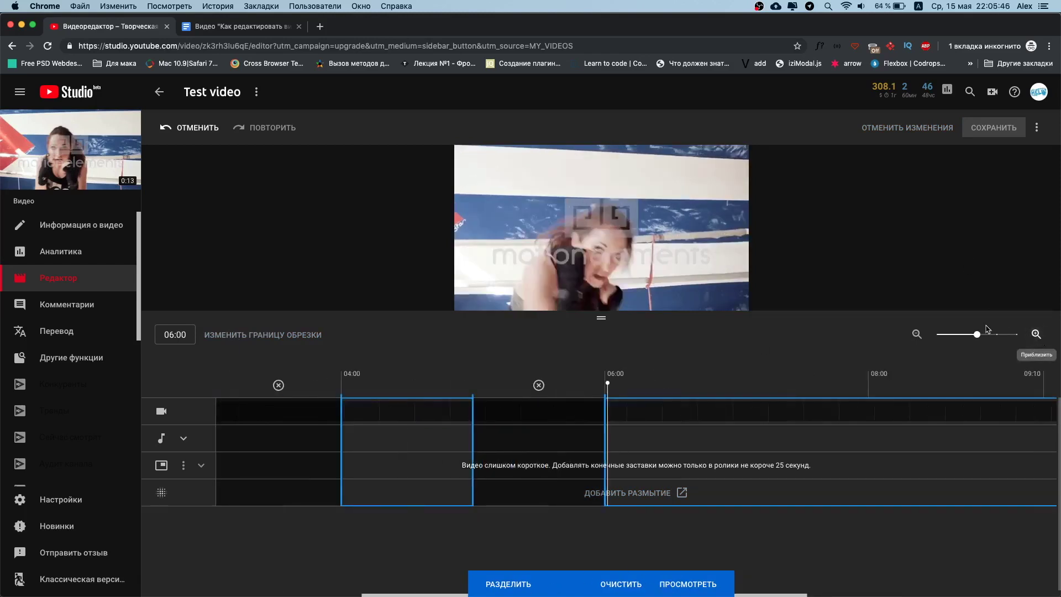
{"action": "left_click", "coordinate": [916, 335]}
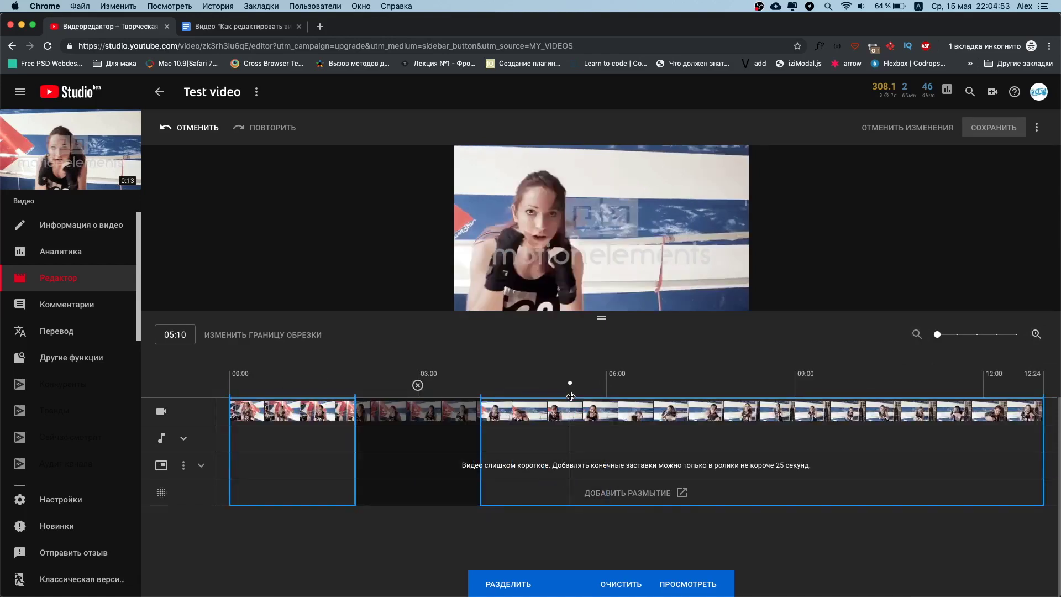
{"action": "left_click", "coordinate": [501, 588]}
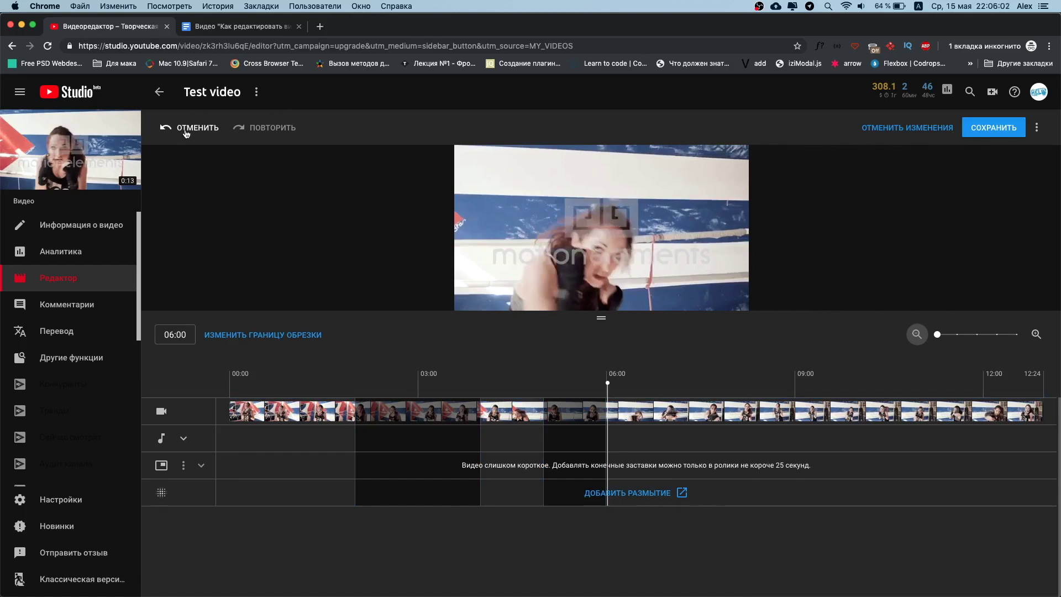
Undo the last trim edit and redo it
{"action": "left_click", "coordinate": [214, 130]}
{"action": "left_click", "coordinate": [260, 130]}
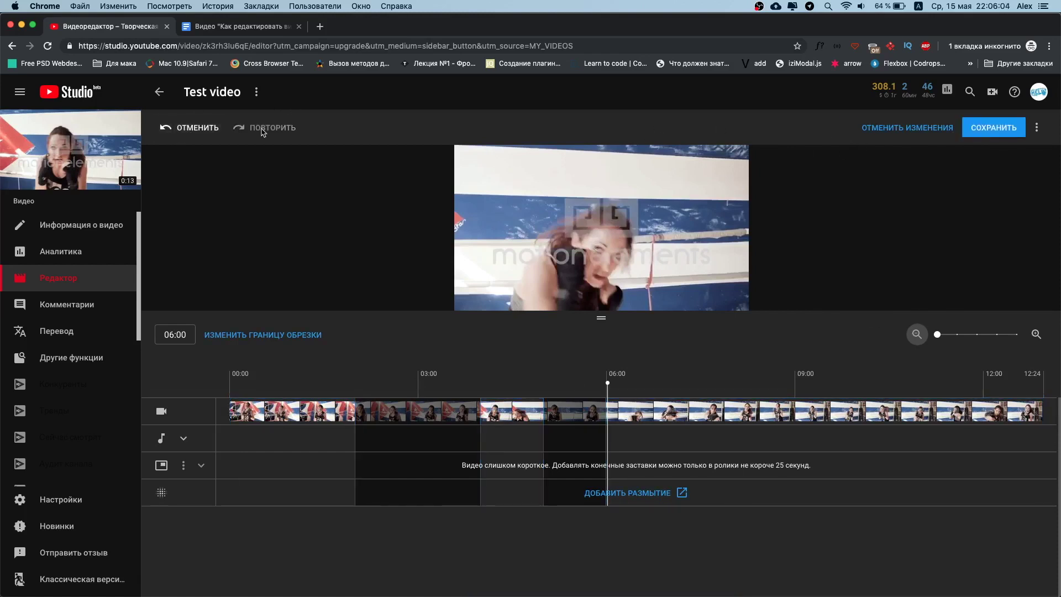